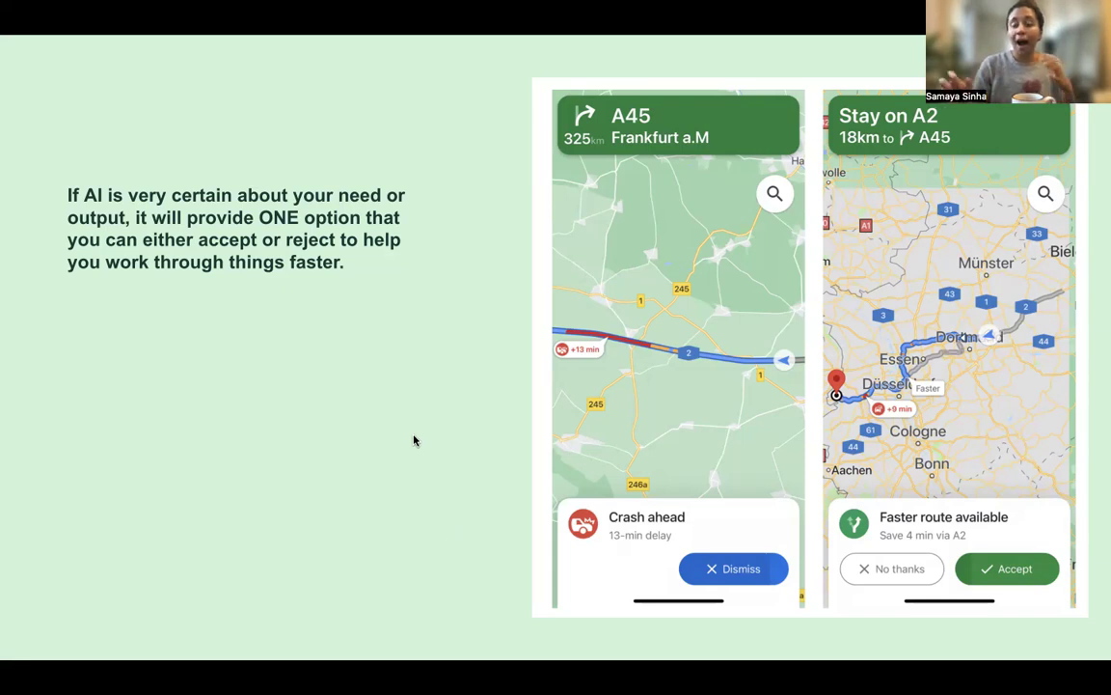
{"action": "key", "text": "Right"}
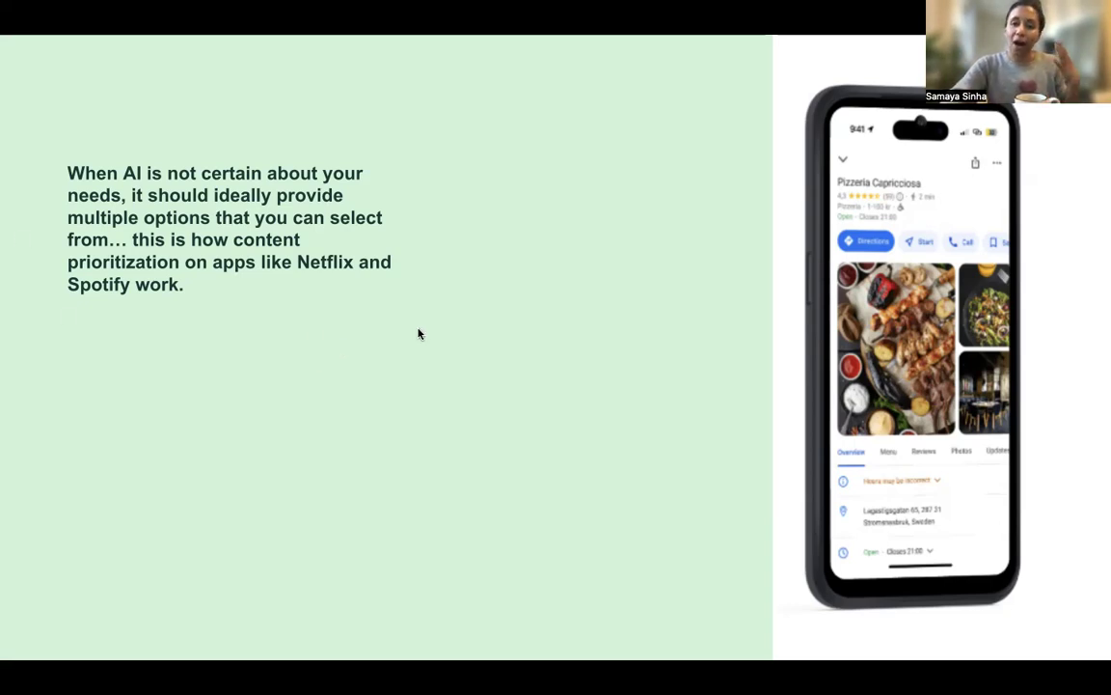
{"action": "key", "text": "Right"}
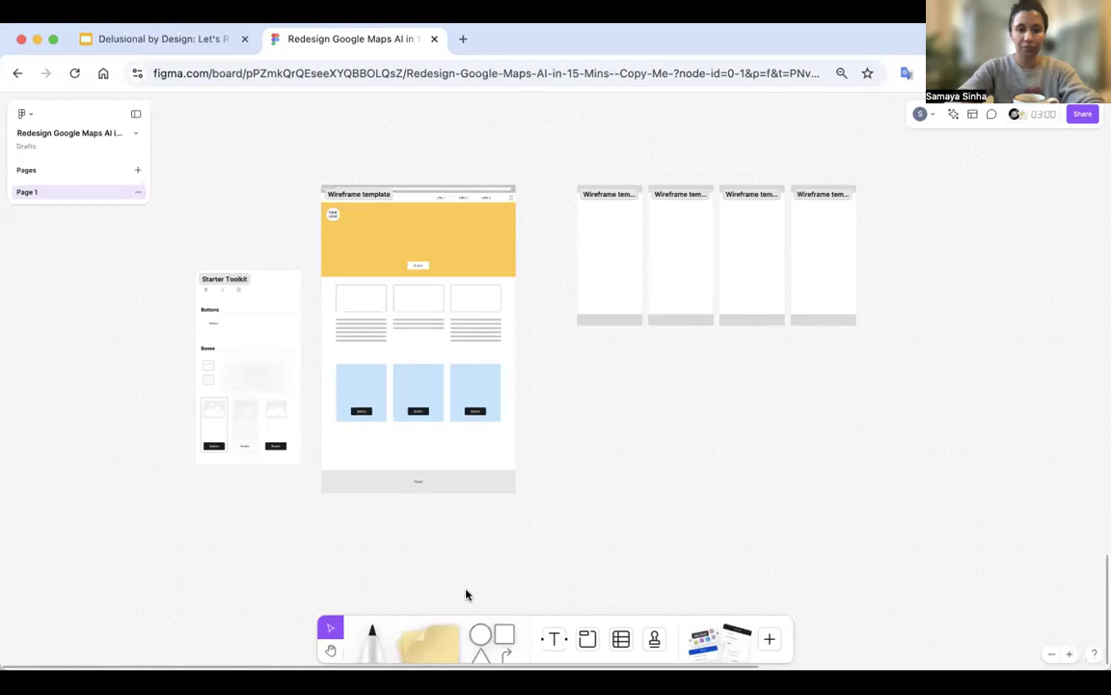
Place a yellow sticky note on the empty canvas beside the first blank mobile wireframe template
{"action": "scroll", "coordinate": [603, 456], "scroll_direction": "up", "scroll_amount": 2}
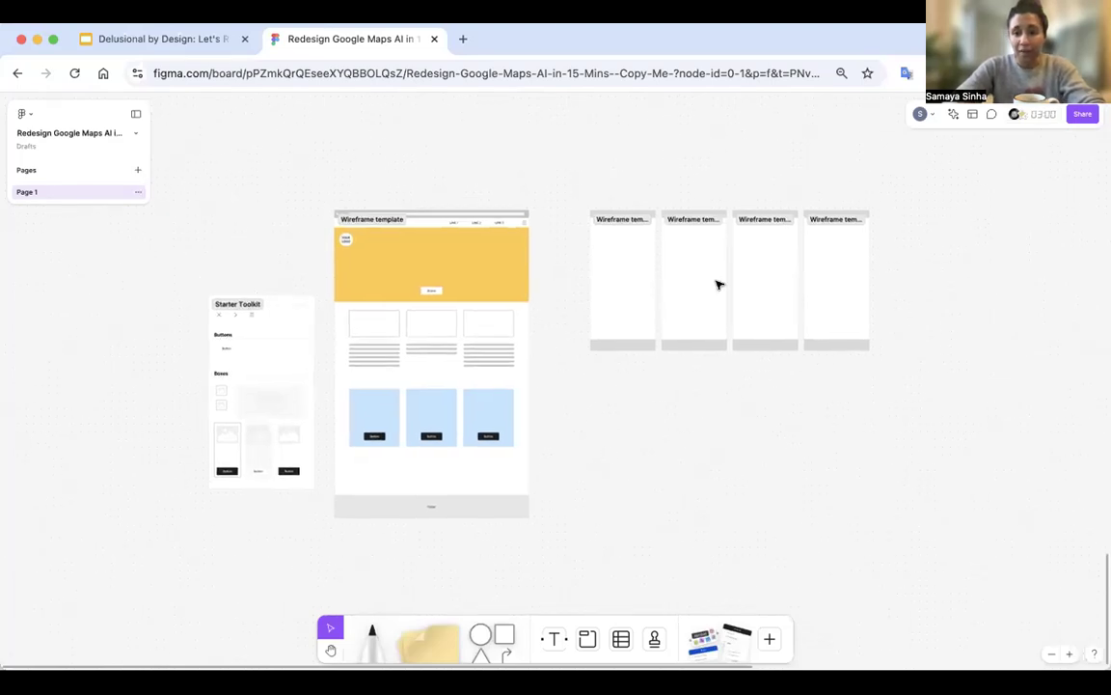
{"action": "scroll", "coordinate": [717, 284], "scroll_direction": "up", "scroll_amount": 5}
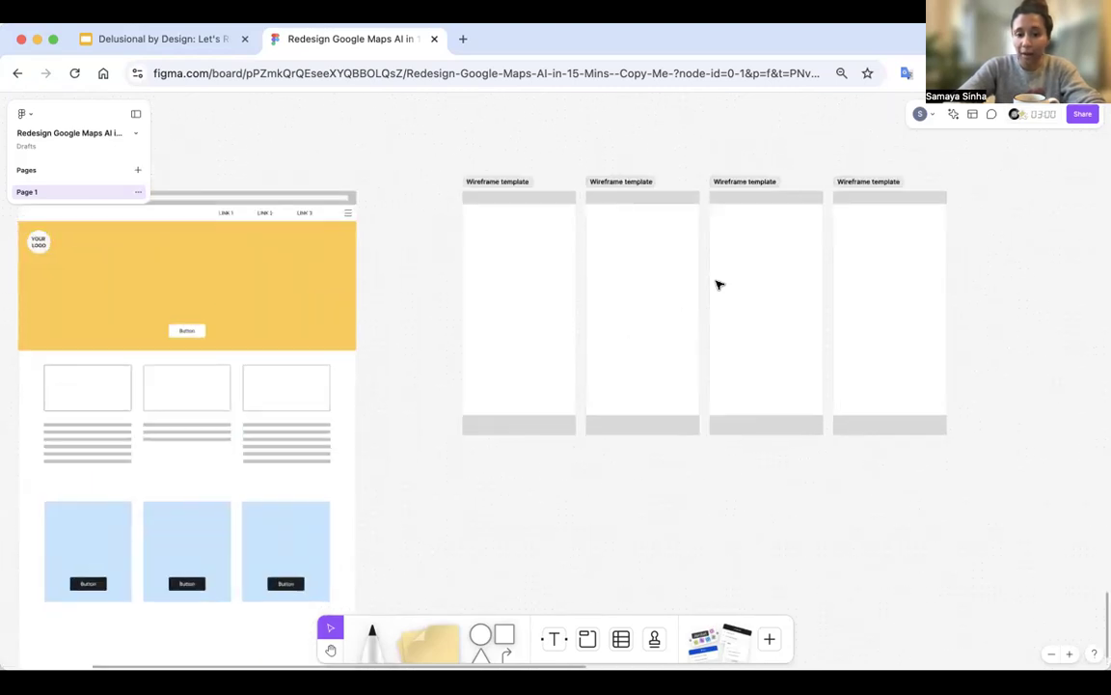
{"action": "scroll", "coordinate": [716, 284], "scroll_direction": "up", "scroll_amount": 4}
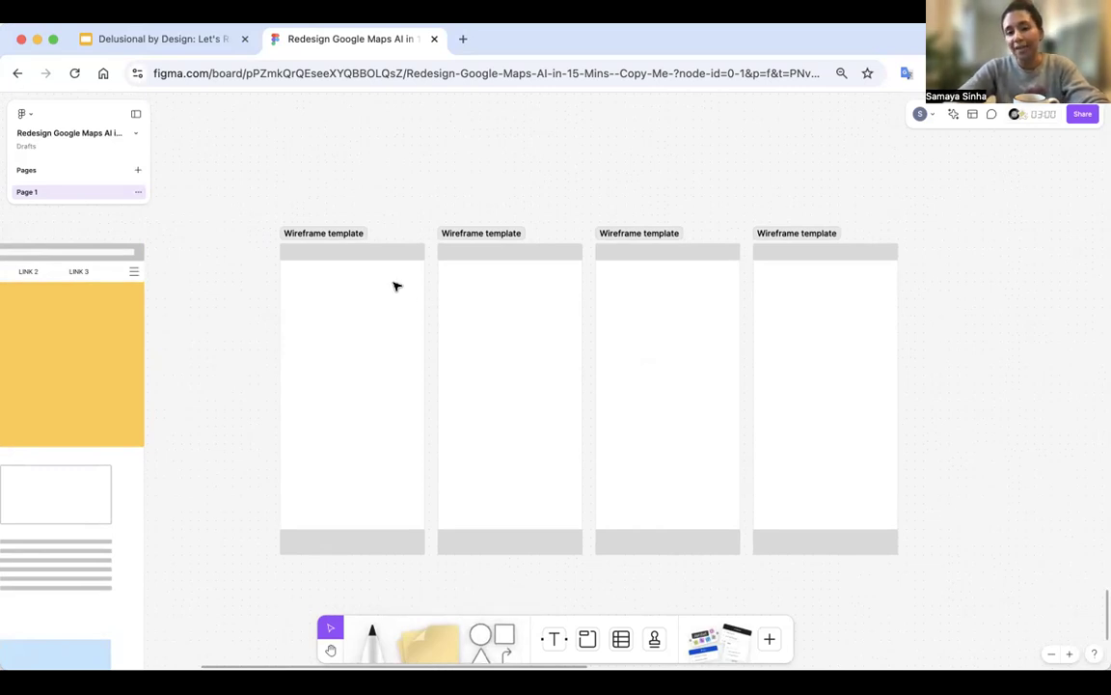
{"action": "left_click", "coordinate": [431, 645]}
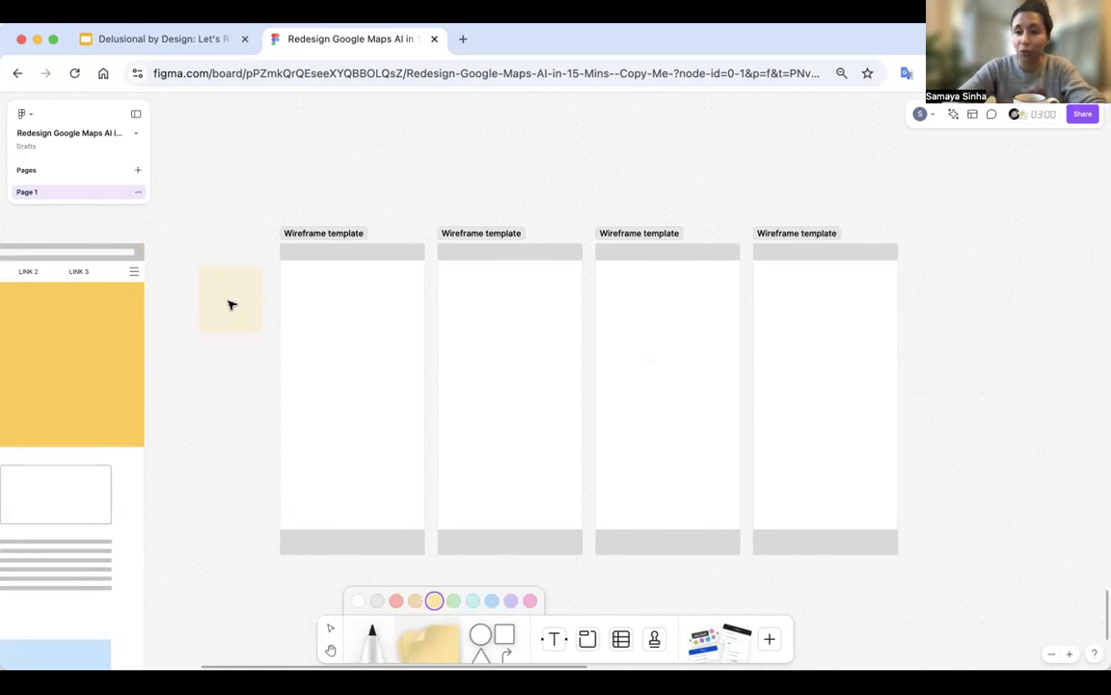
{"action": "left_click", "coordinate": [229, 305]}
{"action": "scroll", "coordinate": [232, 303], "scroll_direction": "up", "scroll_amount": 5}
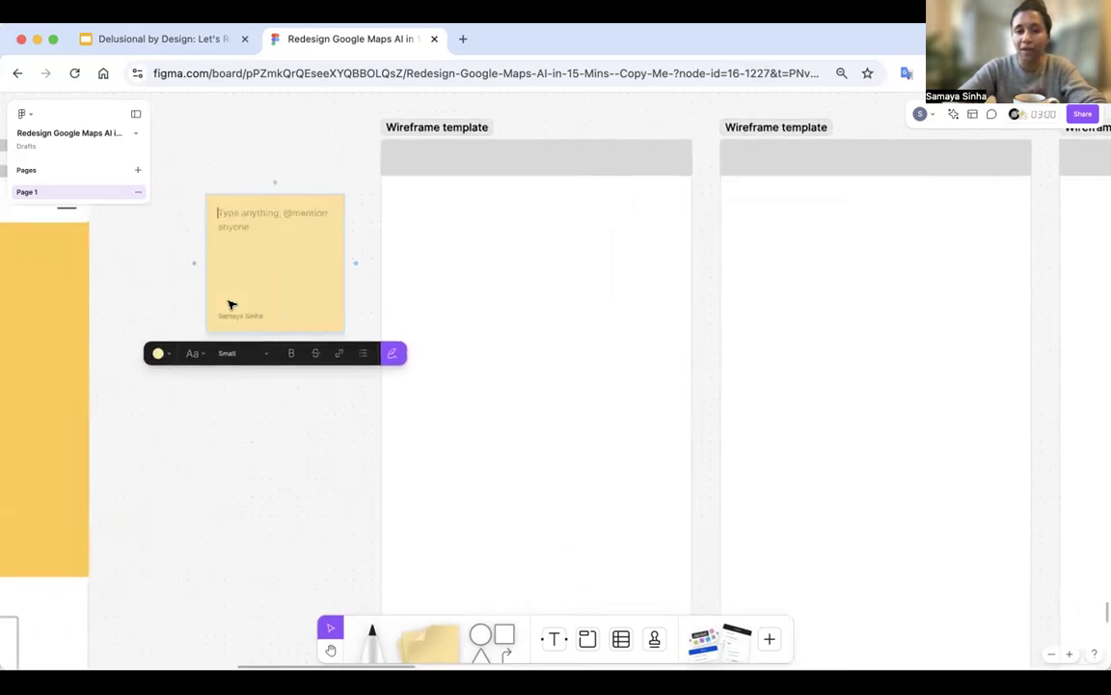
Write "Walking around site seeking" on the new sticky note
{"action": "type", "text": "Wa"}
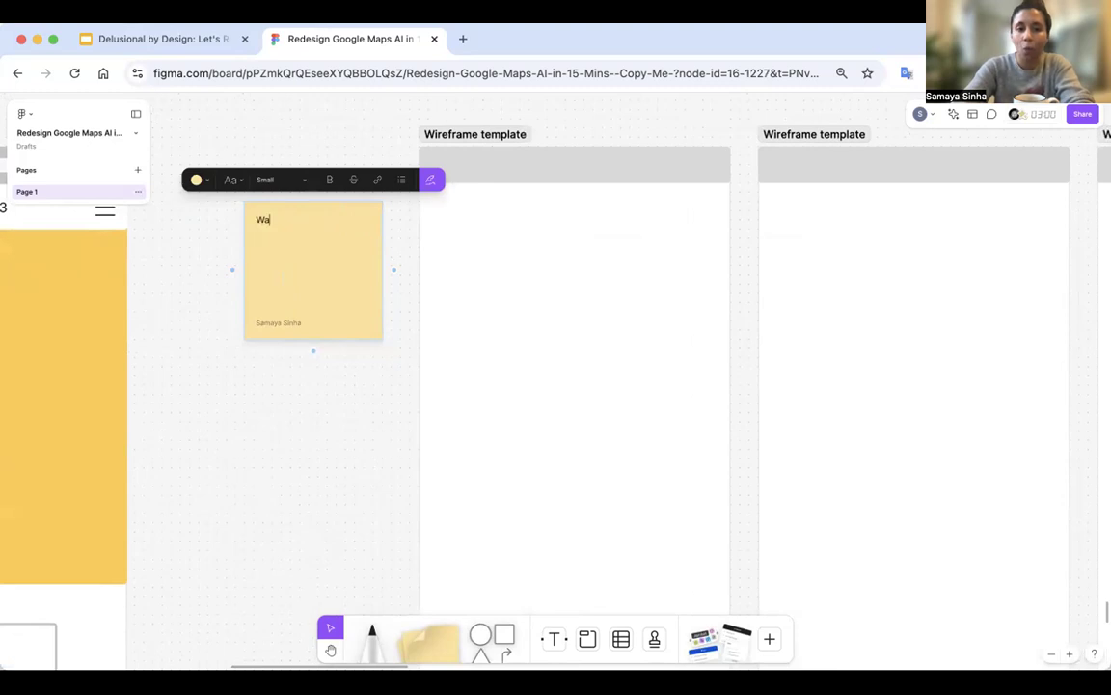
{"action": "type", "text": "lking aorund"}
{"action": "key", "text": "BackSpace"}
{"action": "key", "text": "BackSpace"}
{"action": "key", "text": "BackSpace"}
{"action": "key", "text": "BackSpace"}
{"action": "key", "text": "BackSpace"}
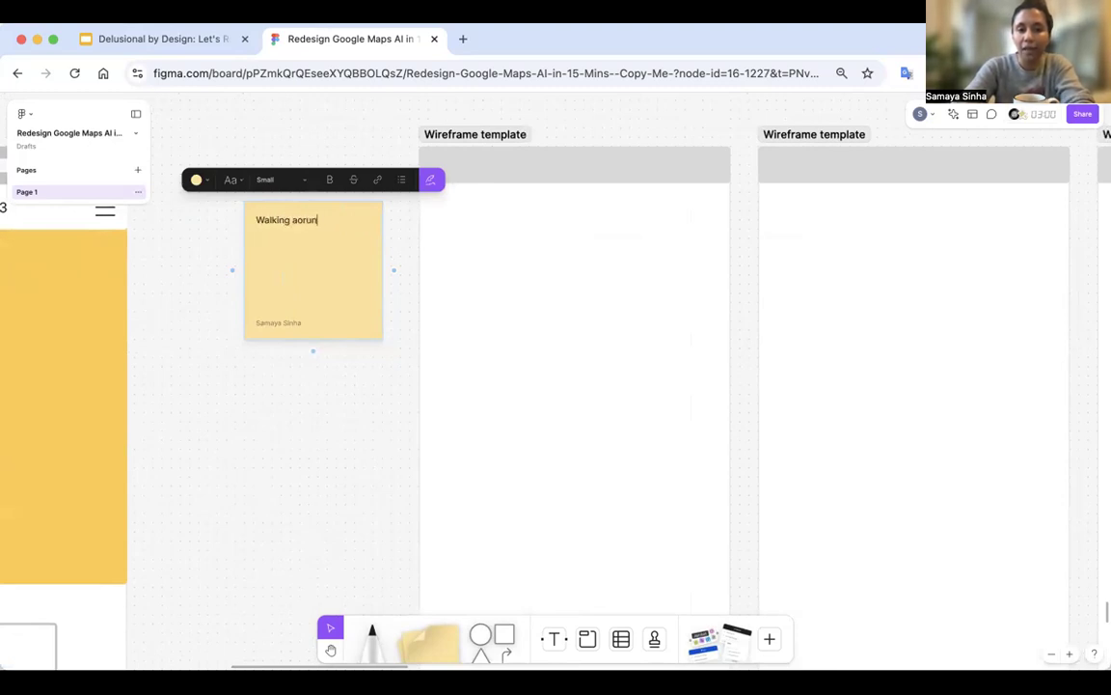
{"action": "type", "text": "round ci"}
{"action": "key", "text": "BackSpace"}
{"action": "key", "text": "BackSpace"}
{"action": "type", "text": "site "}
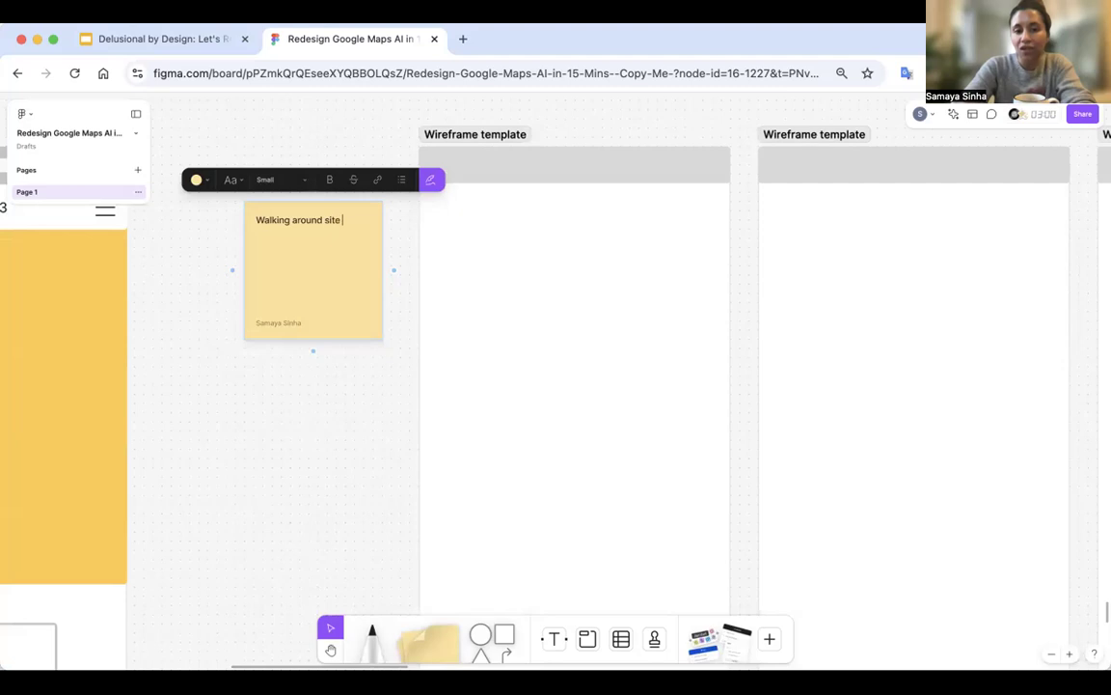
{"action": "type", "text": "seeking"}
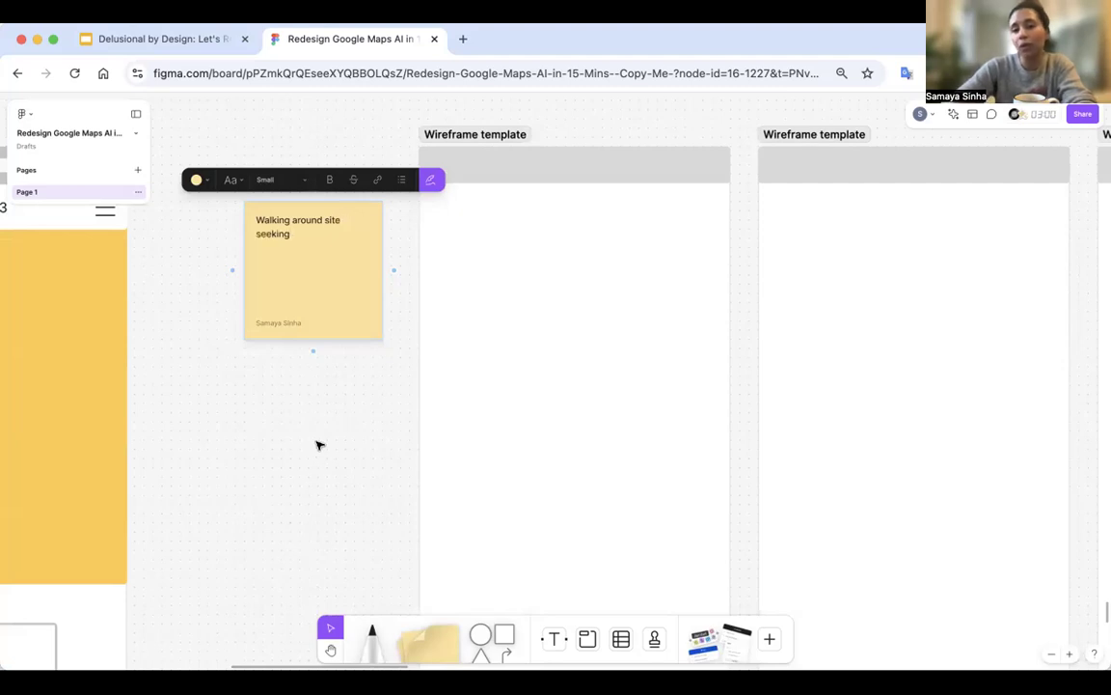
Duplicate the sticky note and place the copy directly below the original
{"action": "left_click", "coordinate": [319, 444]}
{"action": "left_click", "coordinate": [307, 326]}
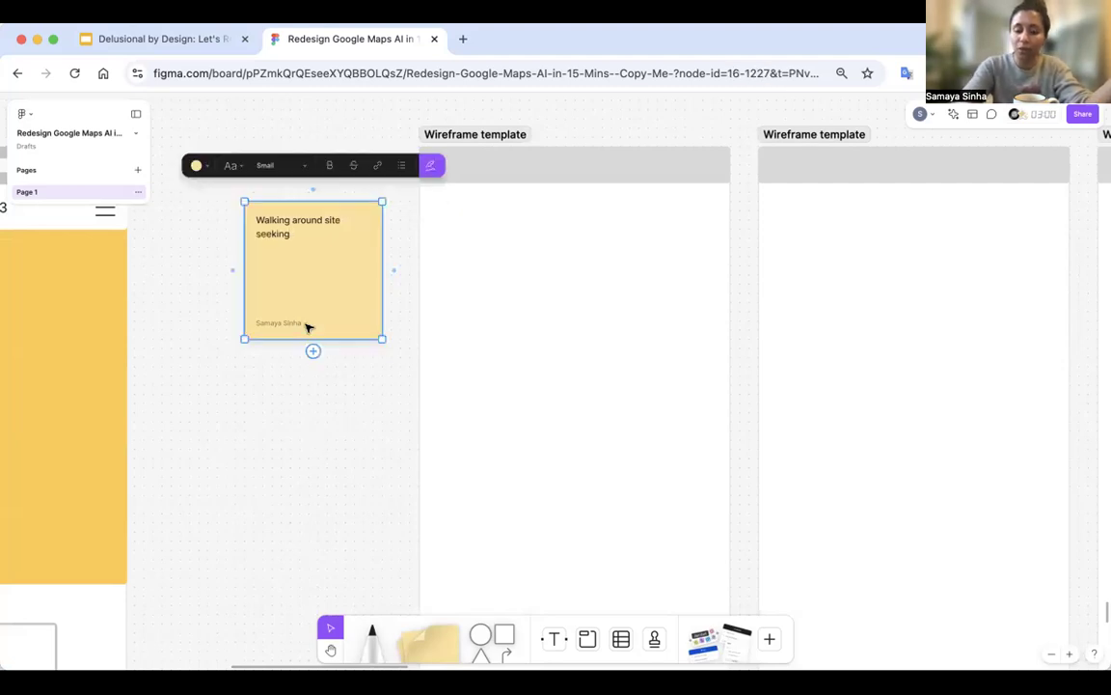
{"action": "left_click_drag", "start_coordinate": [307, 326], "coordinate": [295, 518]}
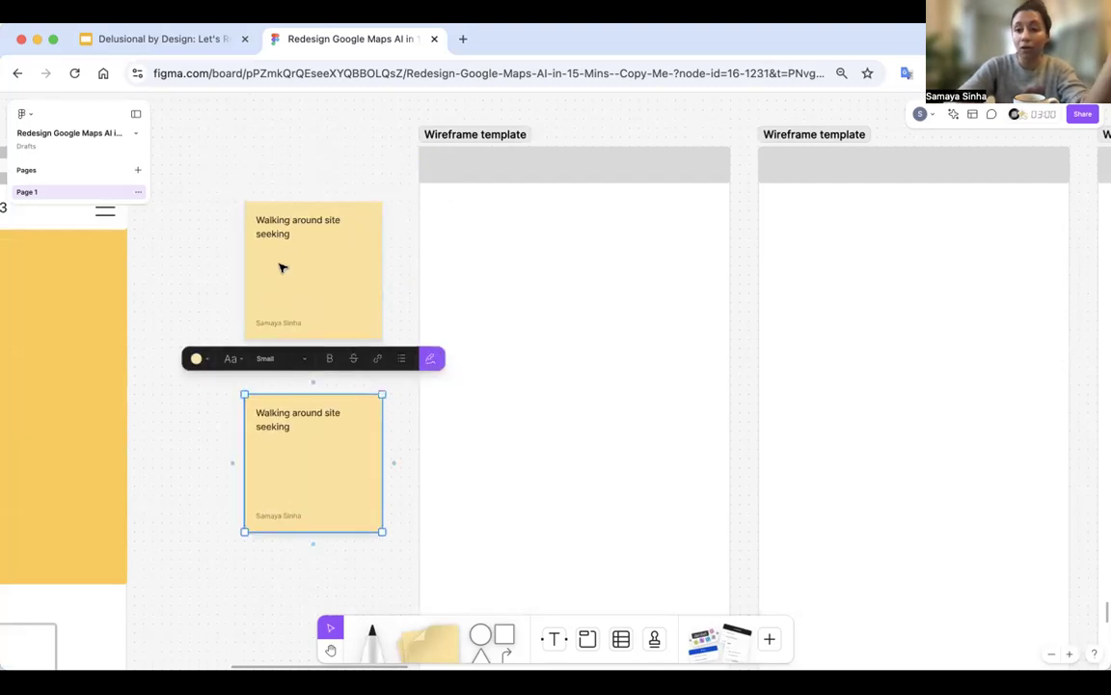
Add a separate paragraph reading "Passenger driver - passenger mode" to the upper sticky note
{"action": "double_click", "coordinate": [289, 231]}
{"action": "left_click", "coordinate": [326, 248]}
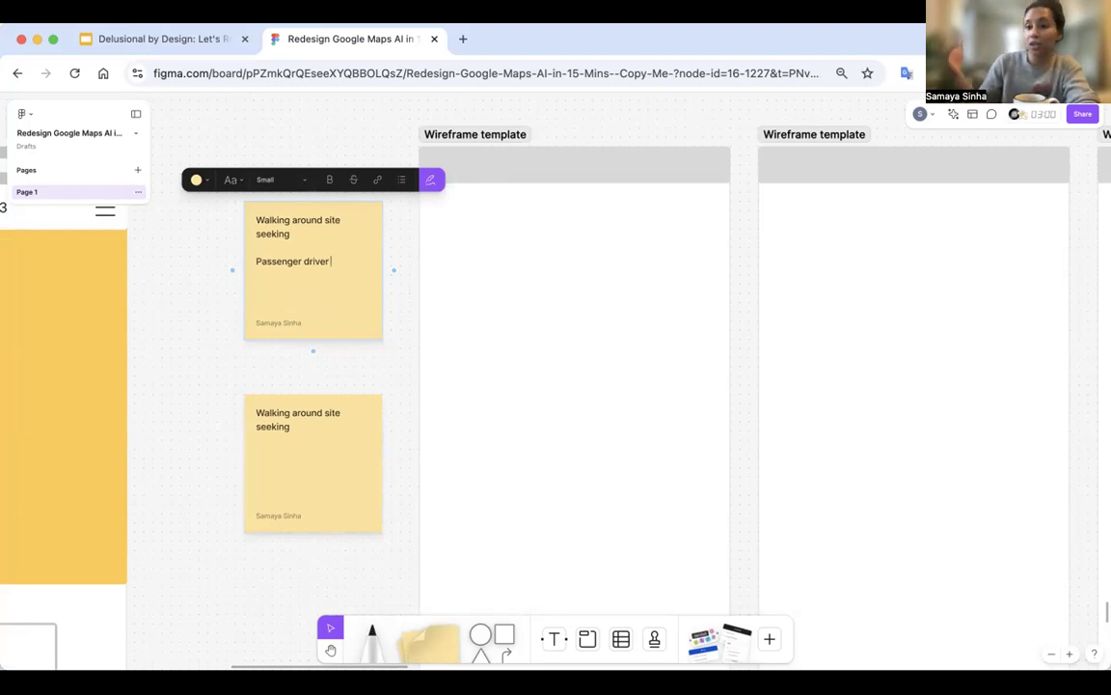
{"action": "type", "text": "-"}
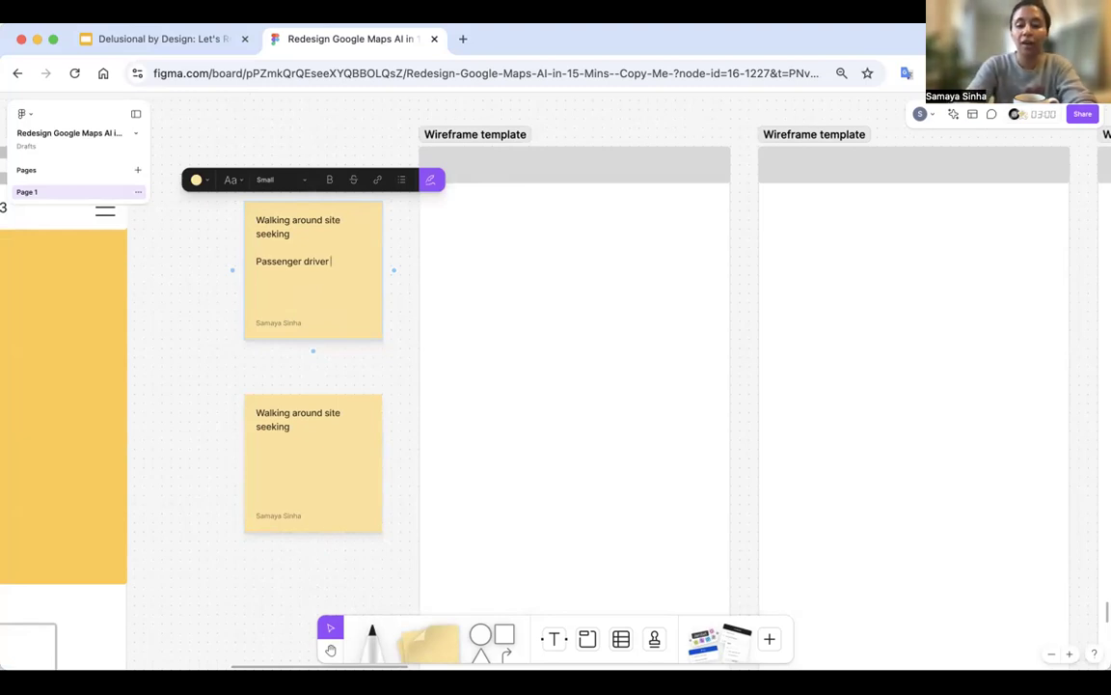
{"action": "type", "text": " passenger mode"}
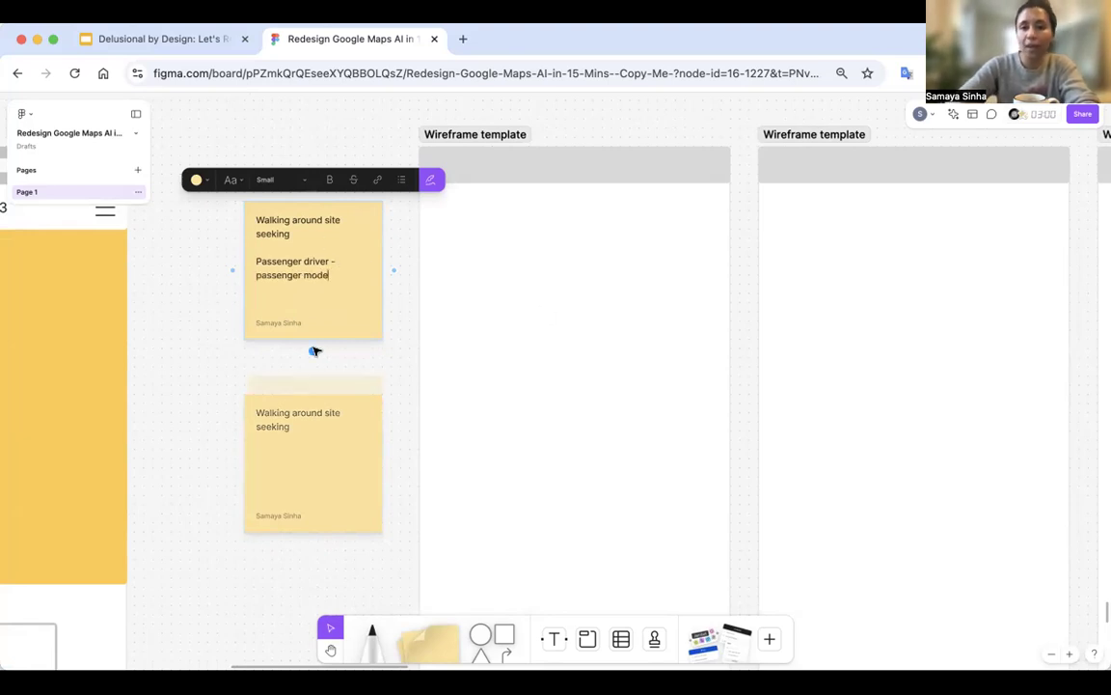
Clear all the text from the lower sticky note, leaving it blank
{"action": "scroll", "coordinate": [573, 405], "scroll_direction": "down", "scroll_amount": 3}
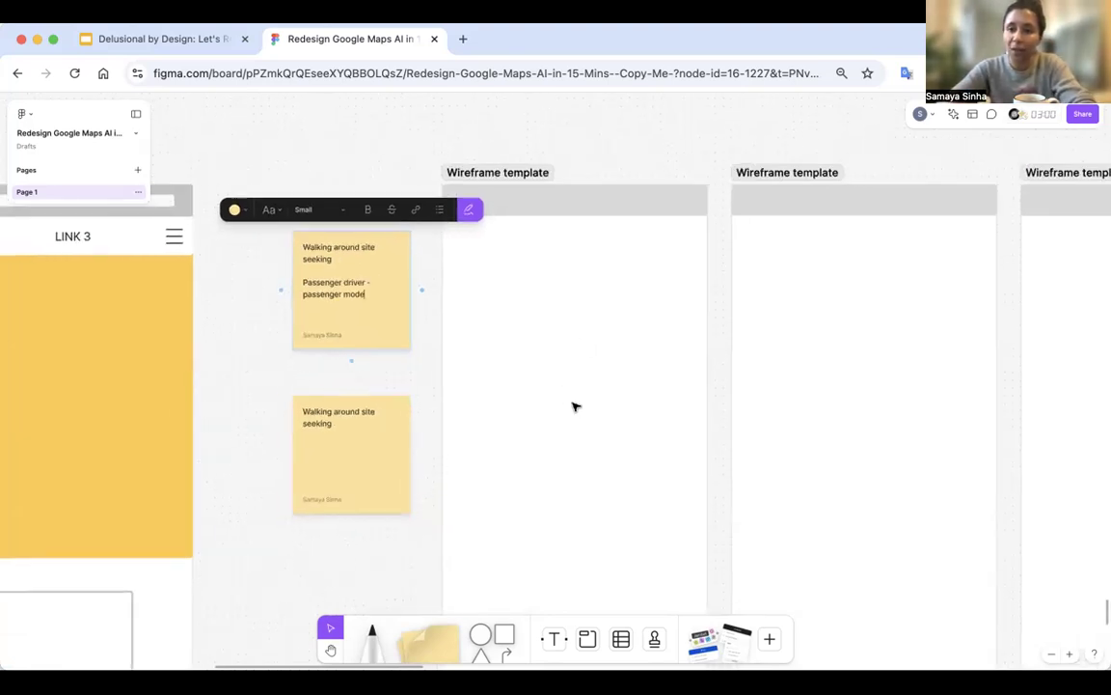
{"action": "scroll", "coordinate": [573, 406], "scroll_direction": "down", "scroll_amount": 2}
{"action": "scroll", "coordinate": [573, 406], "scroll_direction": "right", "scroll_amount": 1}
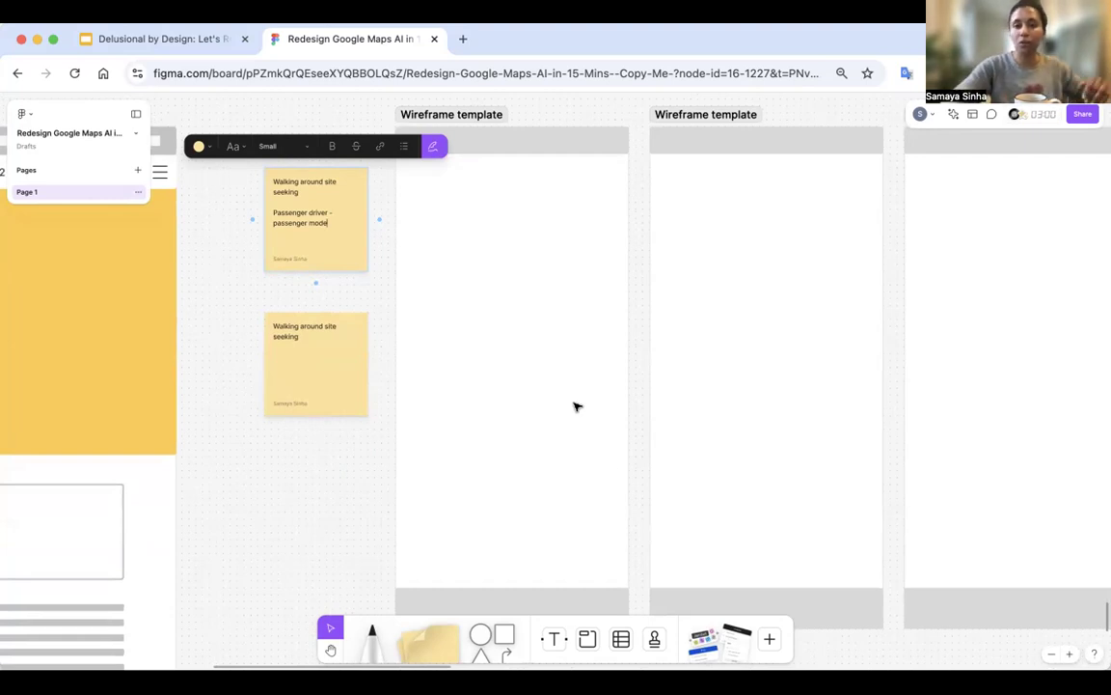
{"action": "scroll", "coordinate": [584, 490], "scroll_direction": "down", "scroll_amount": 2}
{"action": "scroll", "coordinate": [583, 490], "scroll_direction": "up", "scroll_amount": 2}
{"action": "scroll", "coordinate": [583, 490], "scroll_direction": "down", "scroll_amount": 2}
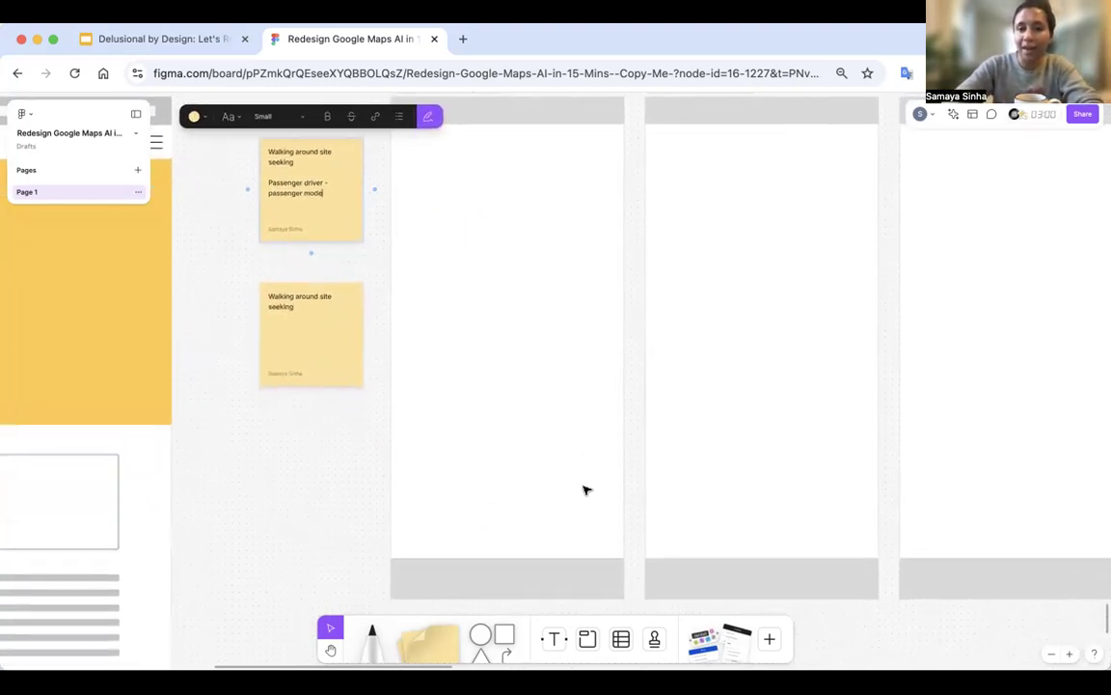
{"action": "left_click", "coordinate": [298, 314]}
{"action": "double_click", "coordinate": [287, 303]}
{"action": "key", "text": "BackSpace"}
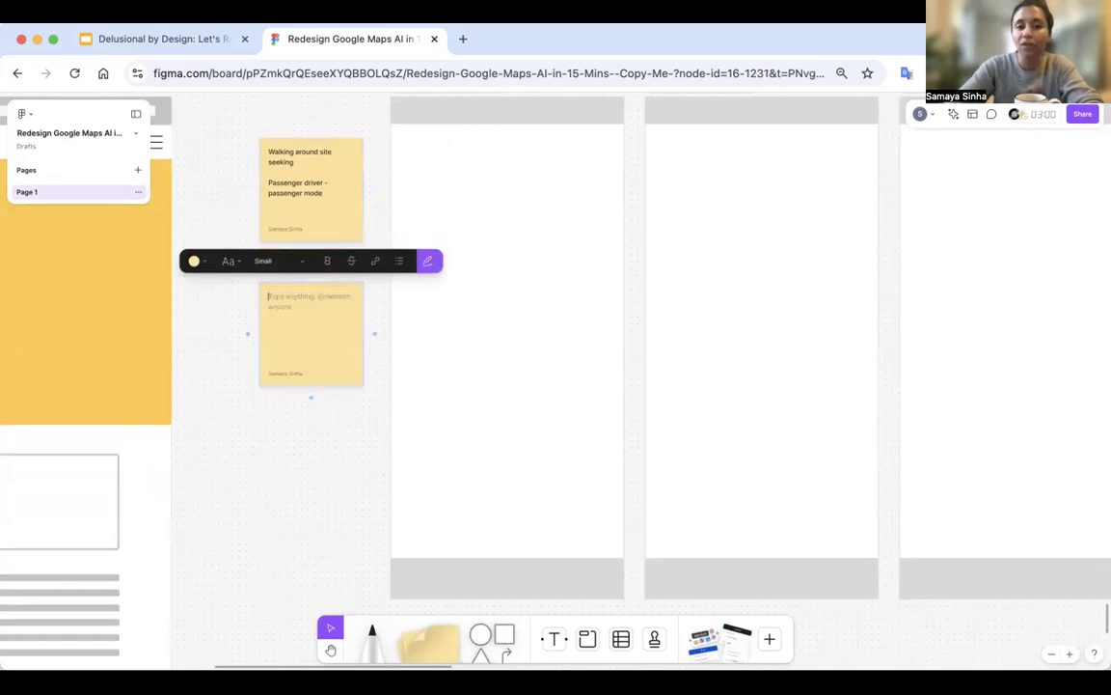
{"action": "left_click", "coordinate": [289, 453]}
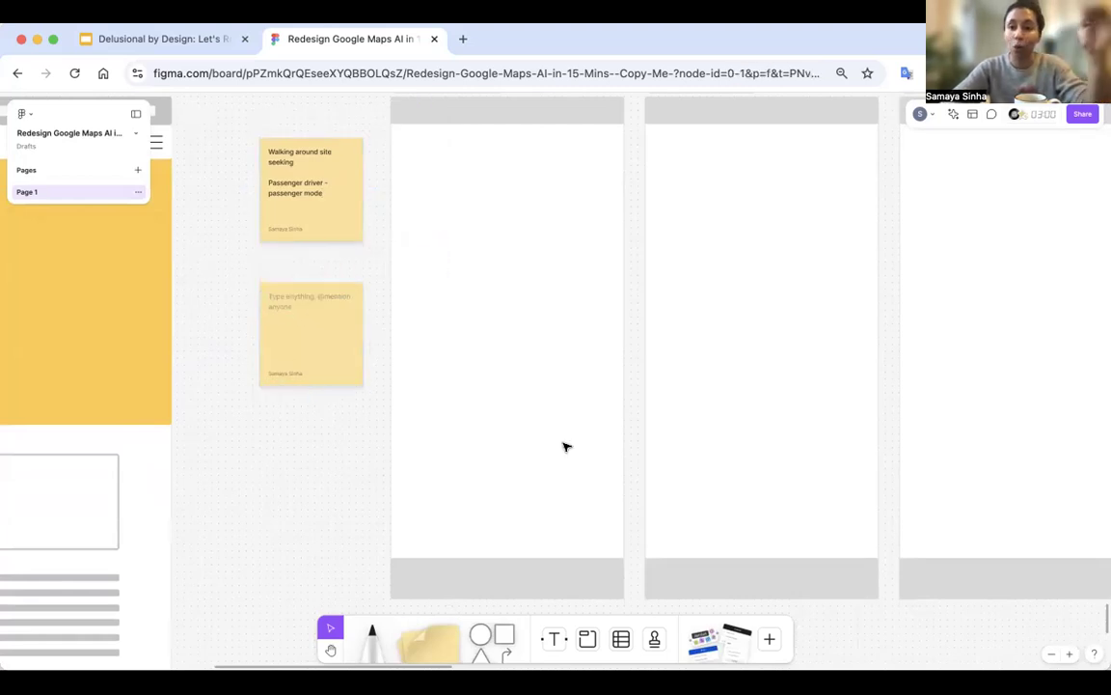
Add a white circle at the top of the first wireframe and move it down towards the footer
{"action": "left_click", "coordinate": [545, 579]}
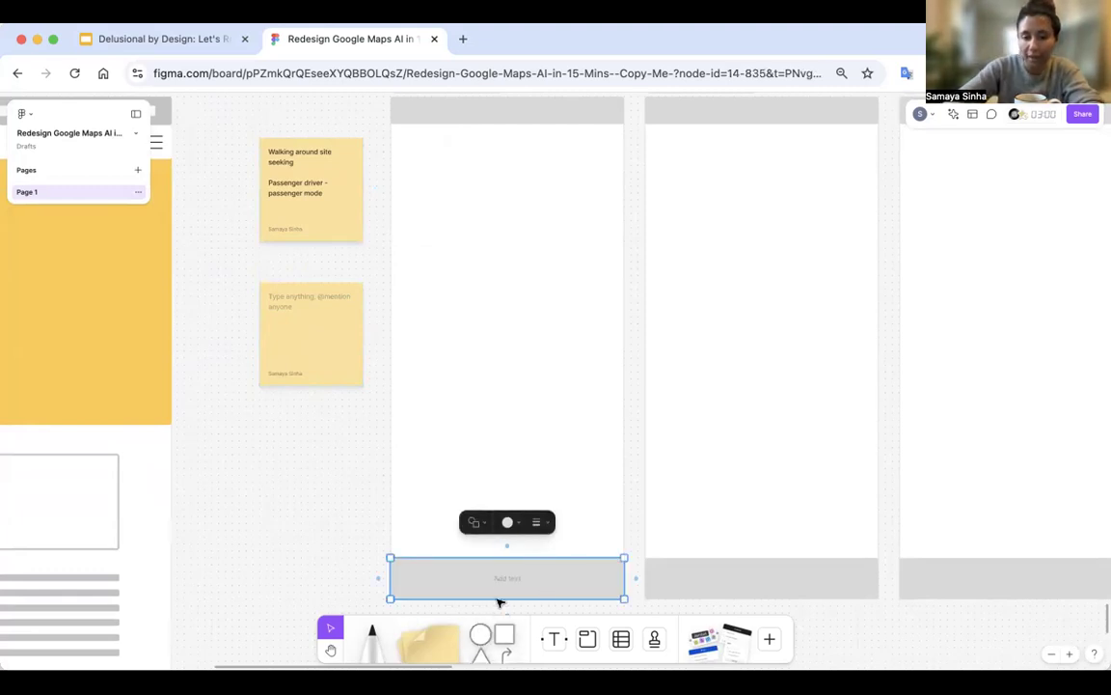
{"action": "left_click", "coordinate": [478, 623]}
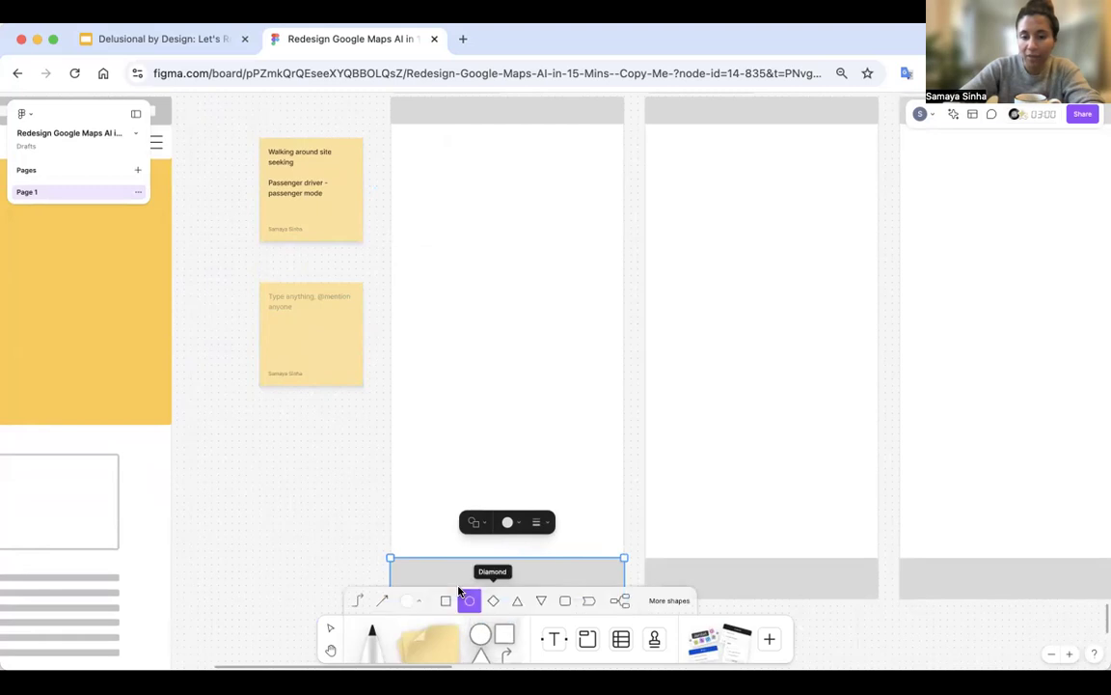
{"action": "scroll", "coordinate": [450, 163], "scroll_direction": "up", "scroll_amount": 1}
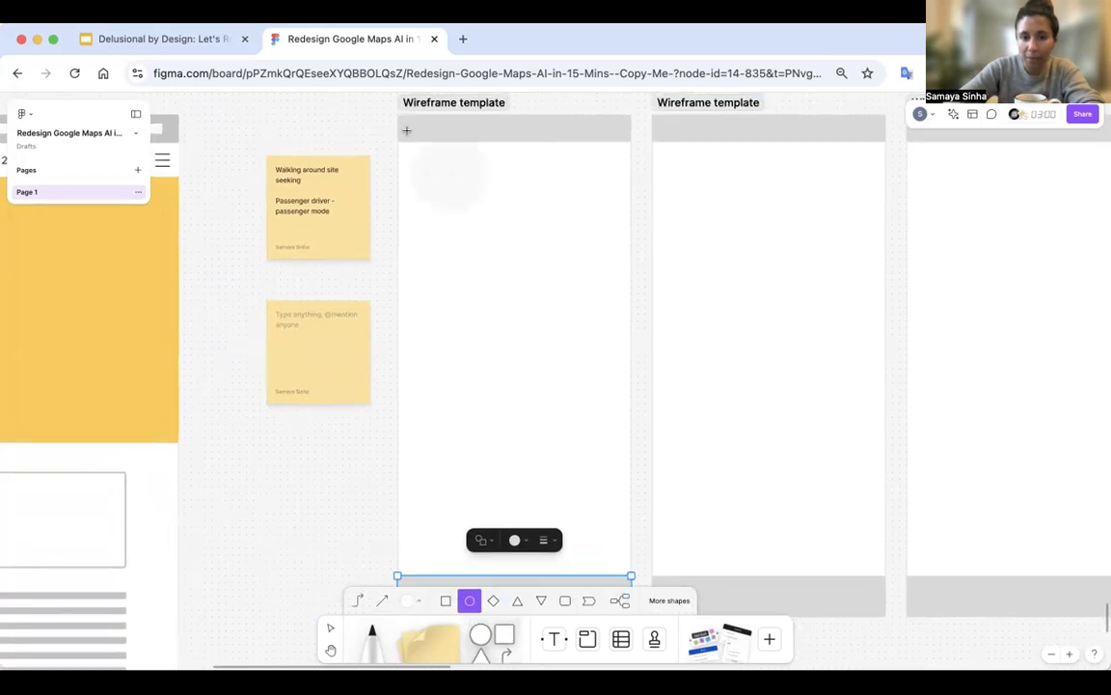
{"action": "left_click", "coordinate": [406, 130]}
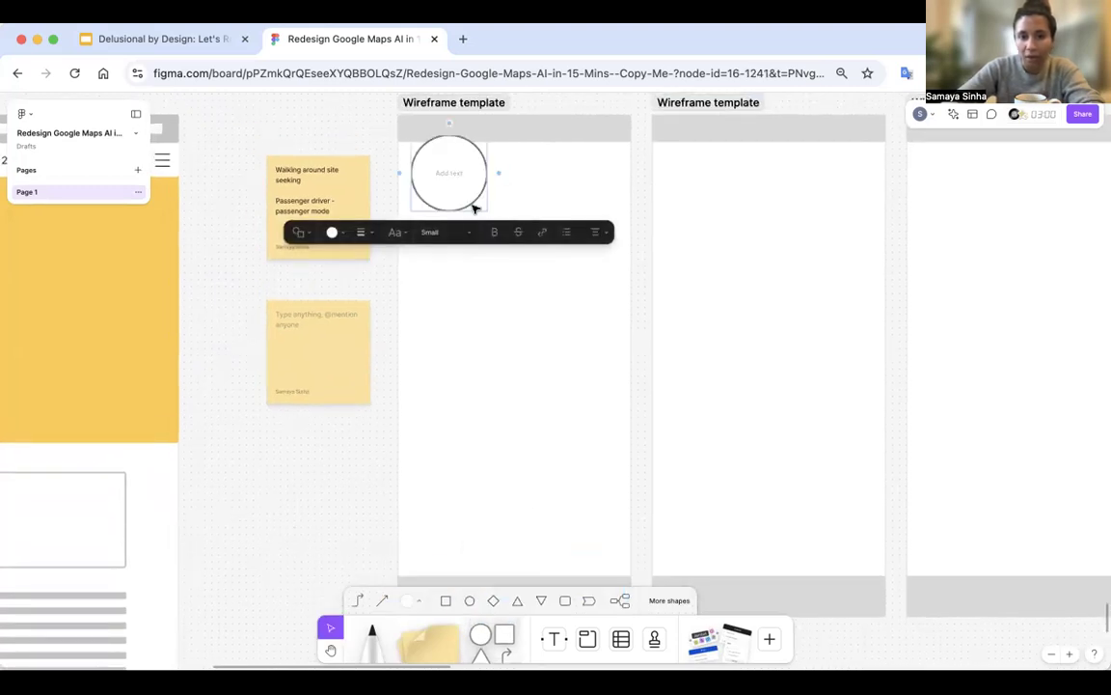
{"action": "key", "text": "Escape"}
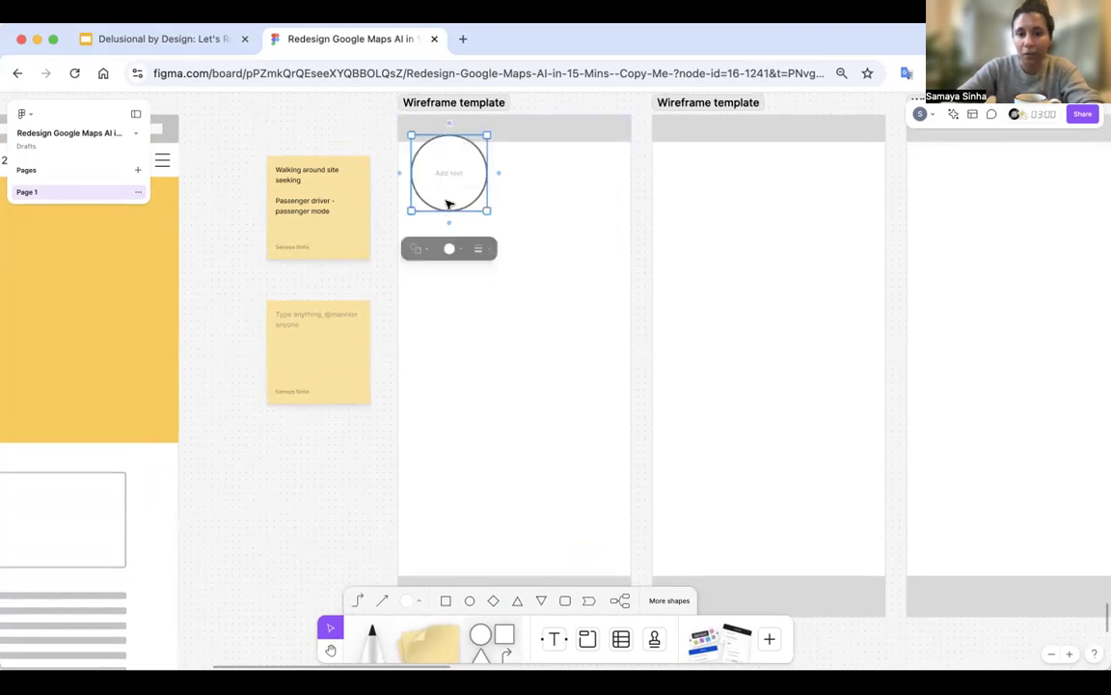
{"action": "left_click_drag", "start_coordinate": [450, 208], "coordinate": [503, 503]}
Delete the grey footer bar of the first wireframe and the white circle placed near it
{"action": "scroll", "coordinate": [504, 503], "scroll_direction": "down", "scroll_amount": 3}
{"action": "left_click", "coordinate": [545, 501]}
{"action": "key", "text": "BackSpace"}
{"action": "left_click", "coordinate": [514, 367]}
{"action": "left_click_drag", "start_coordinate": [513, 366], "coordinate": [525, 475]}
{"action": "key", "text": "BackSpace"}
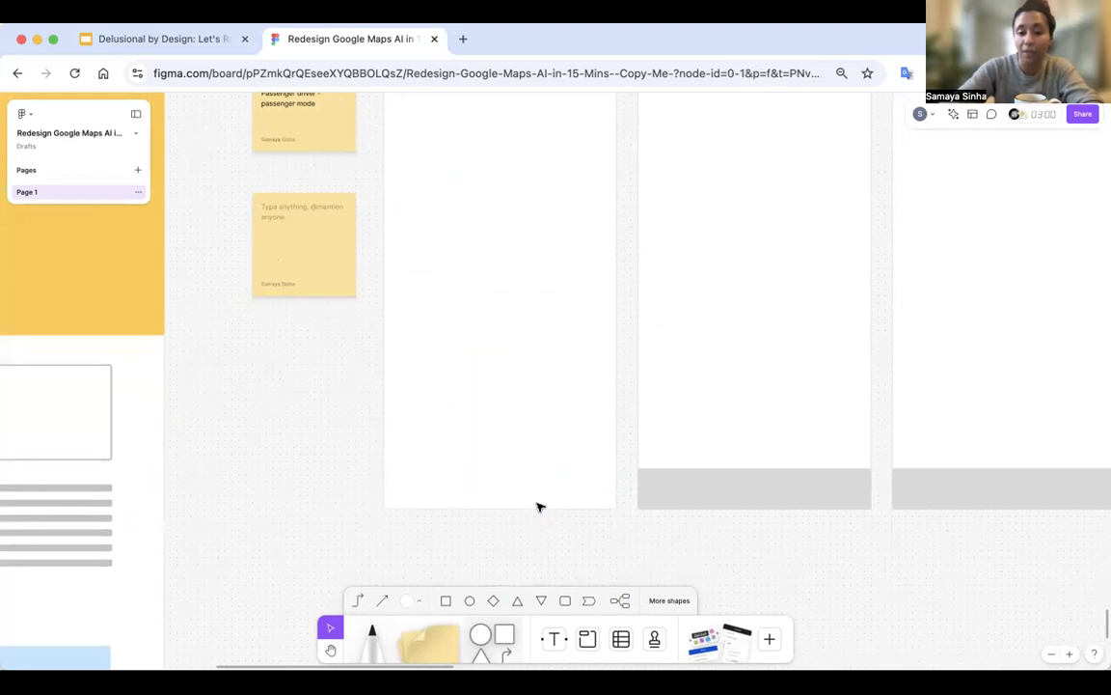
Draw a circle at the bottom centre of the first wireframe and fill it with red
{"action": "left_click", "coordinate": [470, 601]}
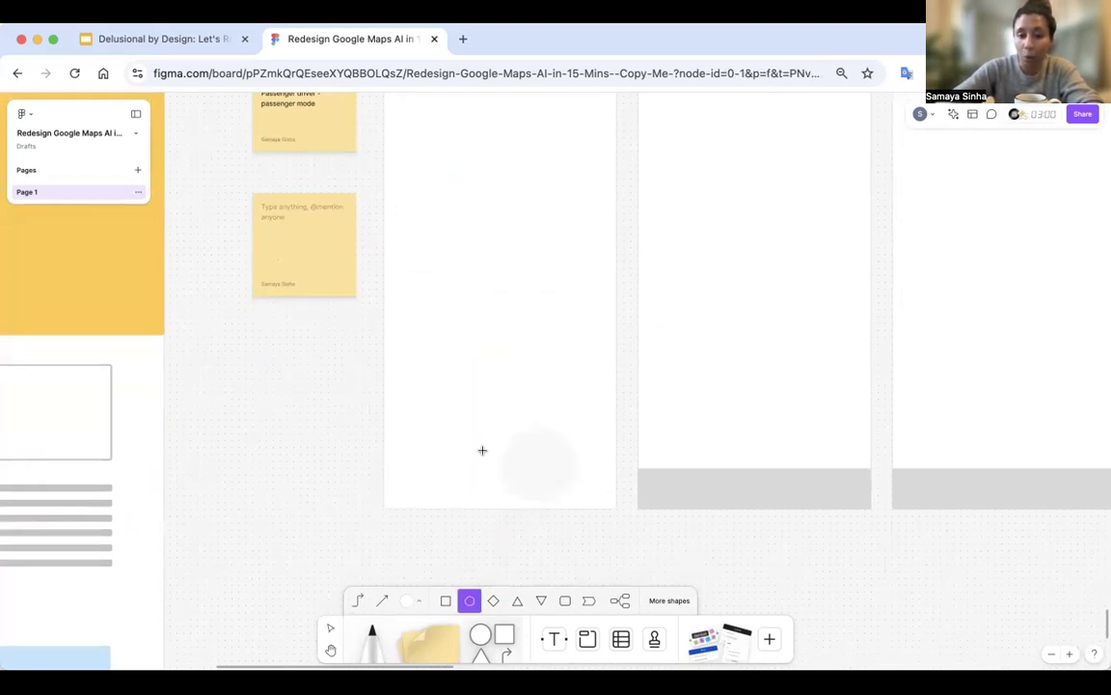
{"action": "left_click_drag", "start_coordinate": [466, 420], "coordinate": [541, 495]}
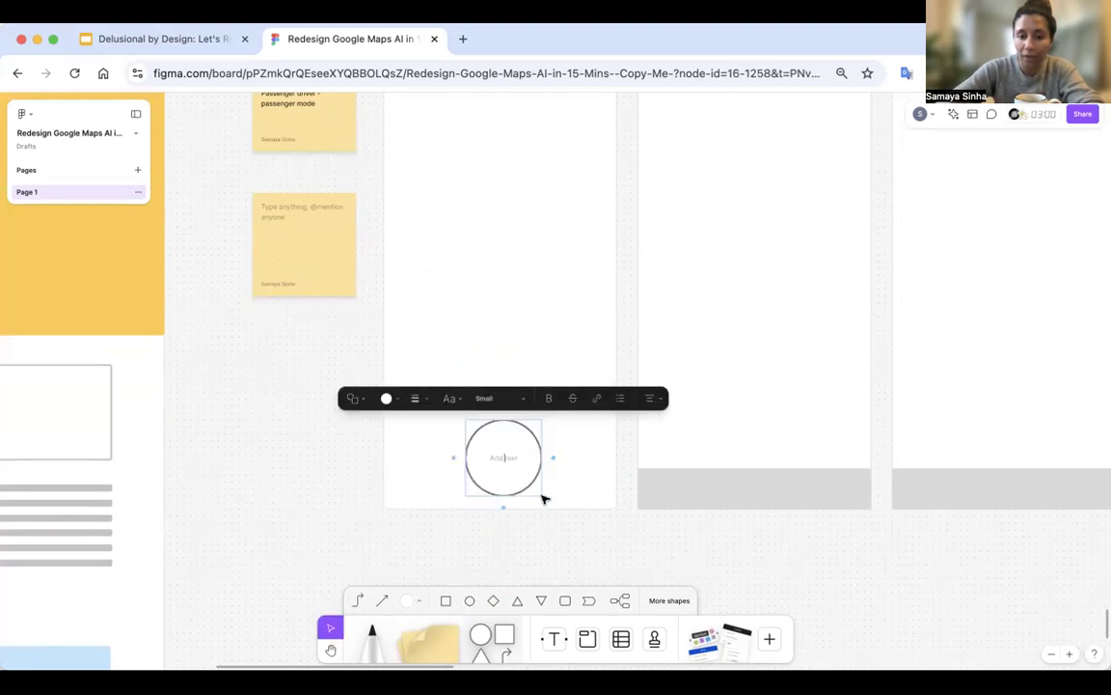
{"action": "left_click", "coordinate": [388, 398]}
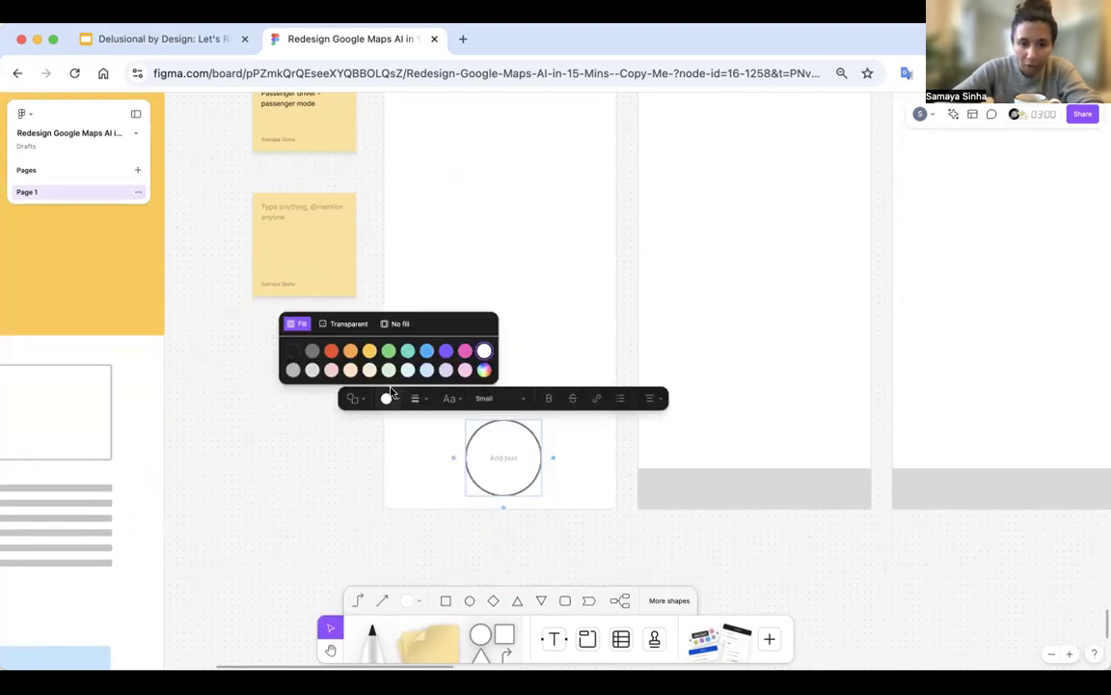
{"action": "left_click", "coordinate": [331, 352]}
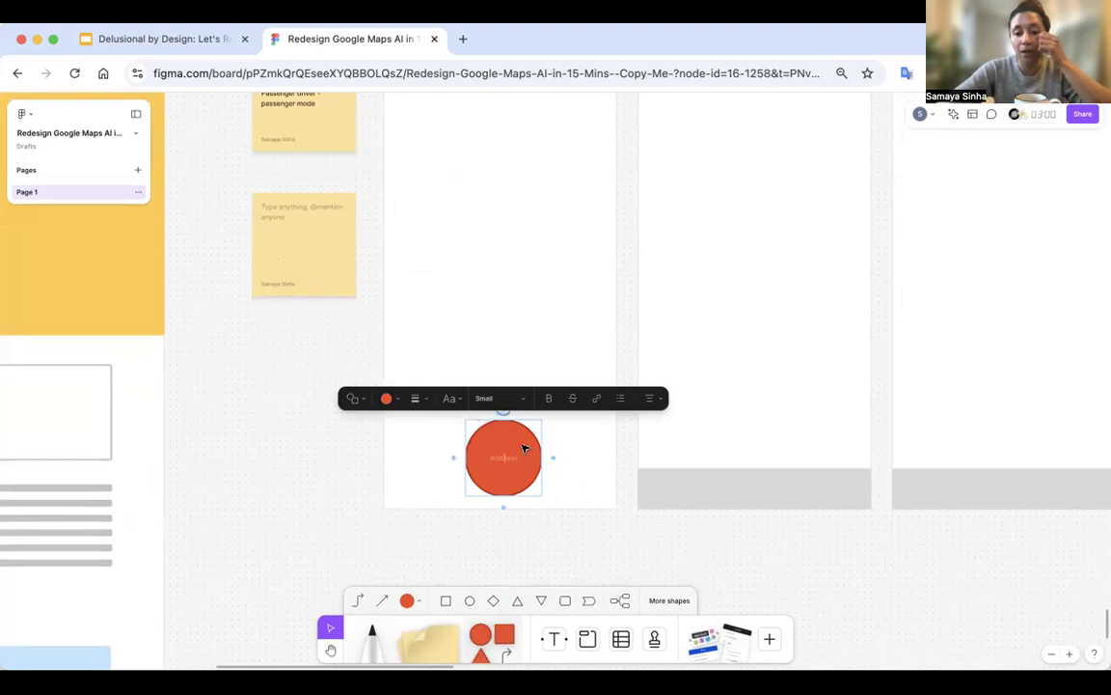
Shrink the red circle to a little over half its diameter, keeping it at the wireframe's bottom centre
{"action": "key", "text": "Escape"}
{"action": "left_click_drag", "start_coordinate": [540, 420], "coordinate": [509, 472]}
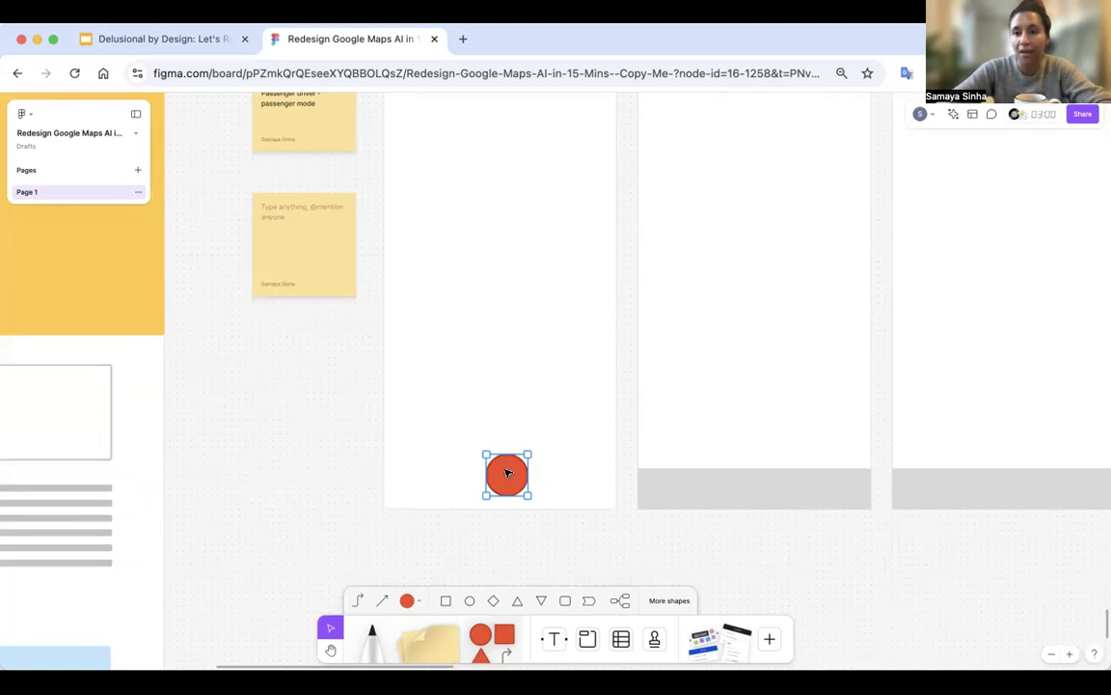
{"action": "left_click", "coordinate": [559, 390]}
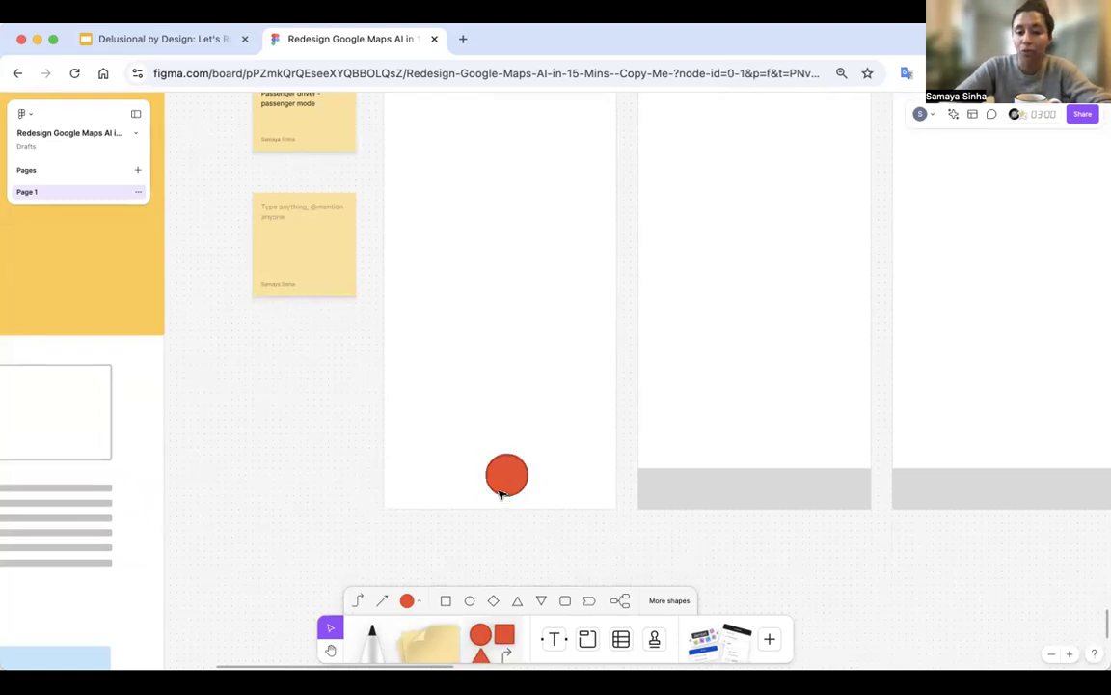
{"action": "scroll", "coordinate": [509, 473], "scroll_direction": "up", "scroll_amount": 3}
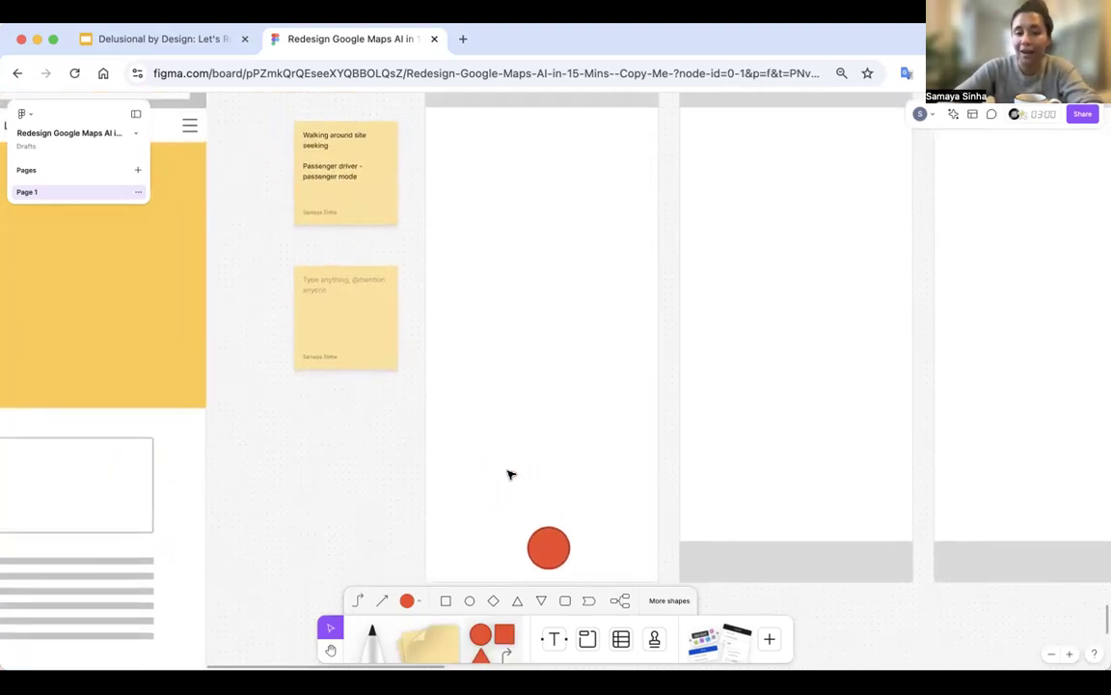
{"action": "scroll", "coordinate": [492, 168], "scroll_direction": "up", "scroll_amount": 2}
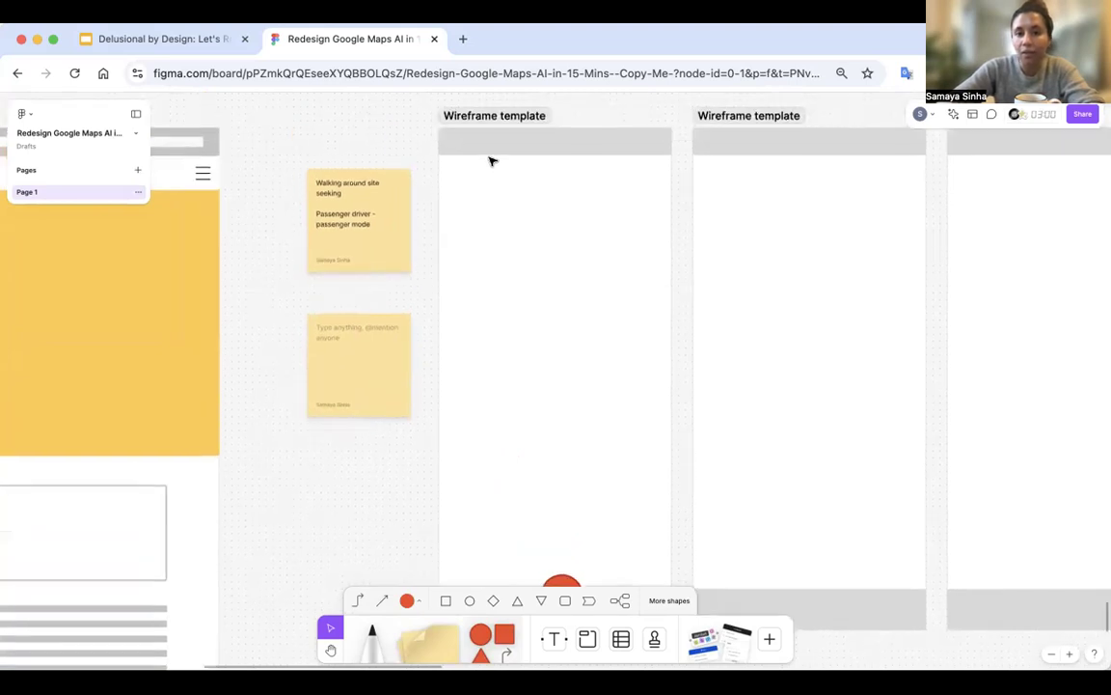
Delete the grey header bar of the first wireframe
{"action": "left_click", "coordinate": [489, 147]}
{"action": "left_click", "coordinate": [489, 145]}
{"action": "key", "text": "Escape"}
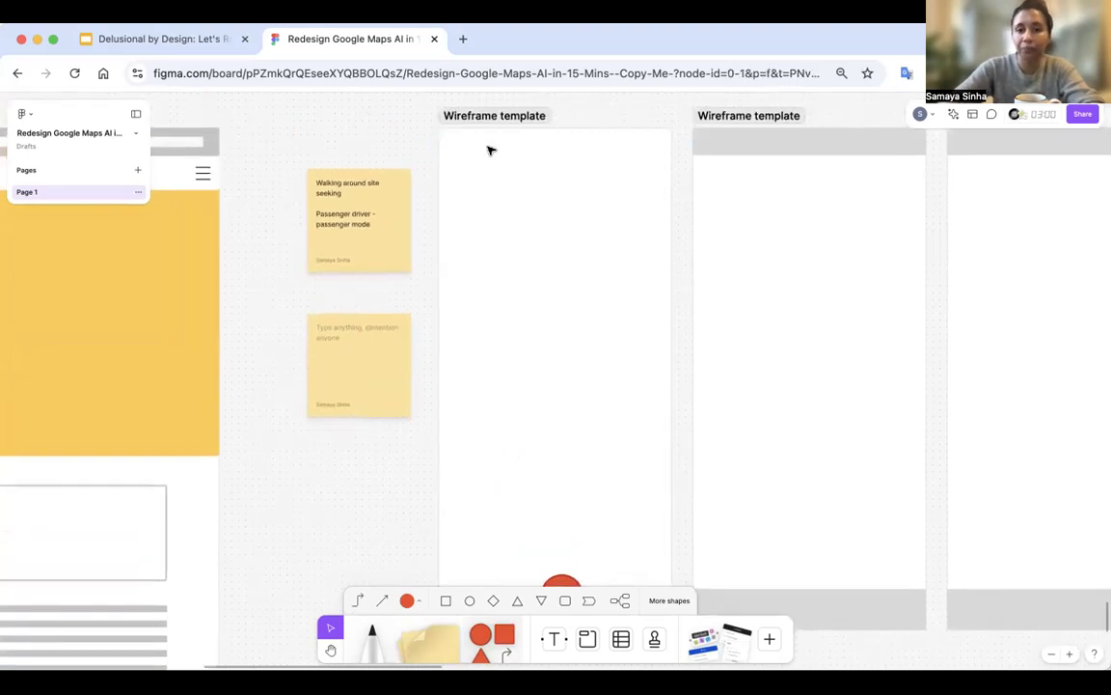
Add a square in the upper-left corner of the first wireframe and fill it with light grey
{"action": "scroll", "coordinate": [492, 155], "scroll_direction": "down", "scroll_amount": 2}
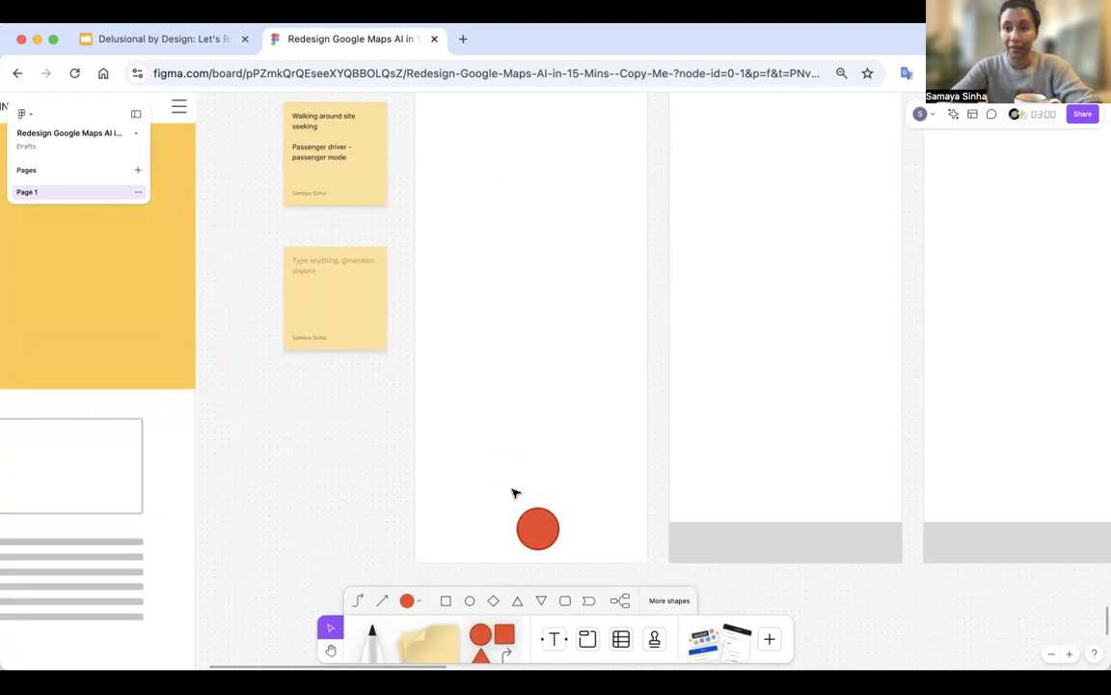
{"action": "left_click", "coordinate": [446, 602]}
{"action": "scroll", "coordinate": [427, 152], "scroll_direction": "up", "scroll_amount": 2}
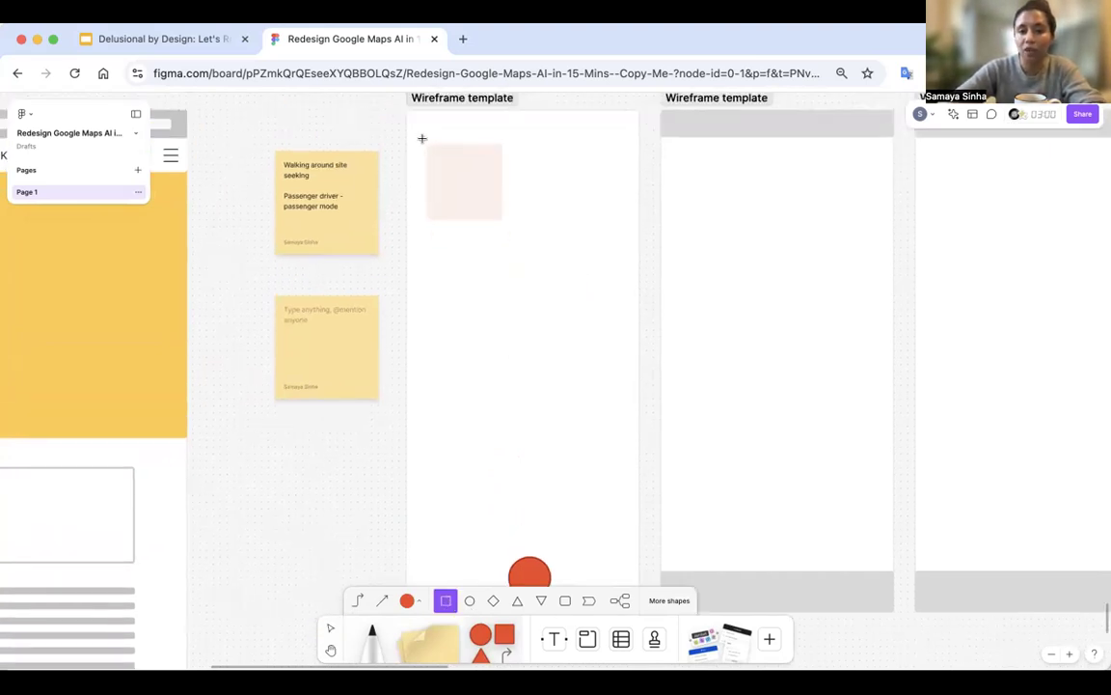
{"action": "left_click", "coordinate": [416, 131]}
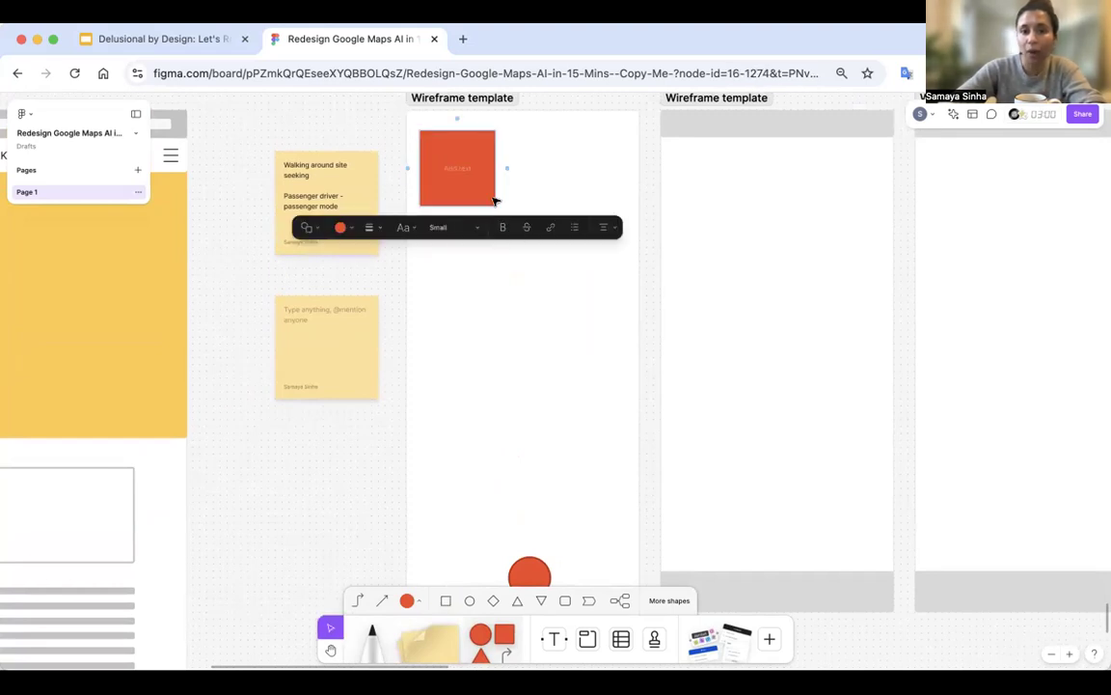
{"action": "left_click", "coordinate": [342, 227]}
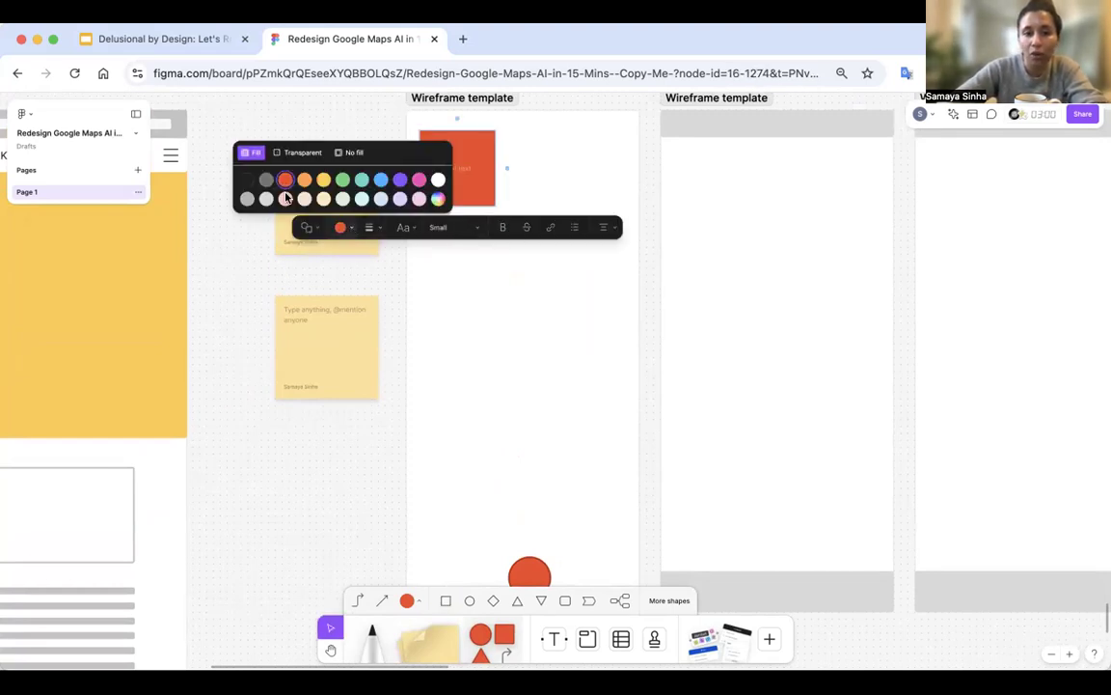
{"action": "left_click", "coordinate": [267, 198]}
{"action": "left_click", "coordinate": [541, 184]}
{"action": "left_click", "coordinate": [482, 184]}
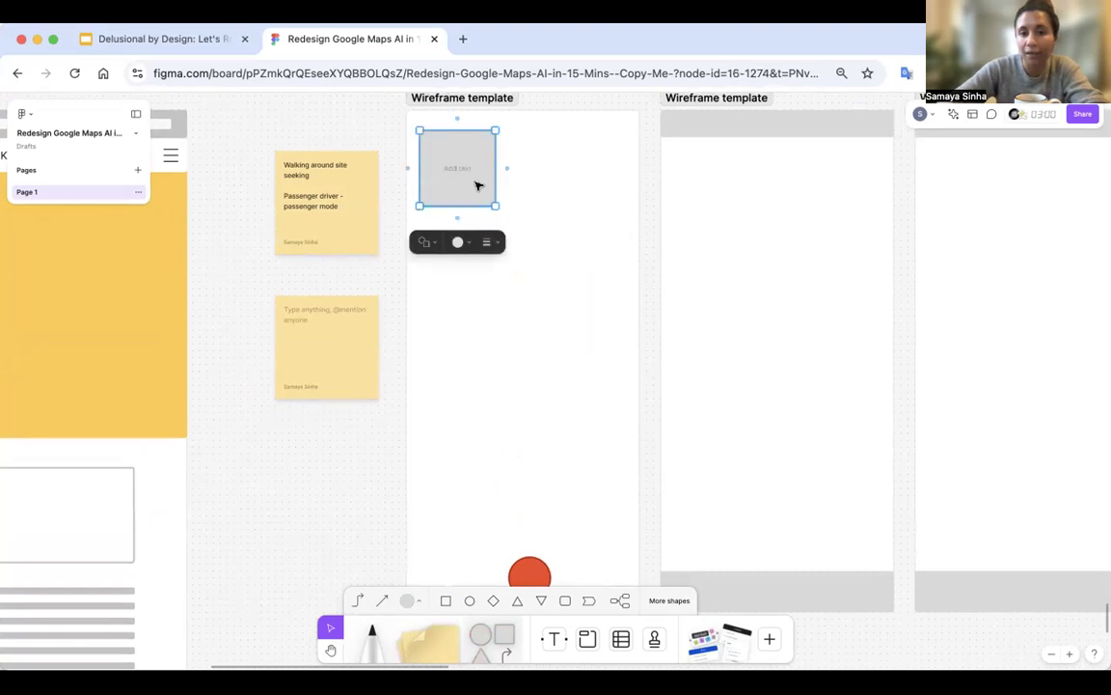
Shrink the grey square into a smaller rectangular tile and copy it to form a row of three across the first wireframe
{"action": "left_click_drag", "start_coordinate": [494, 205], "coordinate": [490, 187]}
{"action": "left_click", "coordinate": [546, 221]}
{"action": "left_click", "coordinate": [475, 167]}
{"action": "left_click_drag", "start_coordinate": [475, 167], "coordinate": [618, 160]}
{"action": "double_click", "coordinate": [616, 151]}
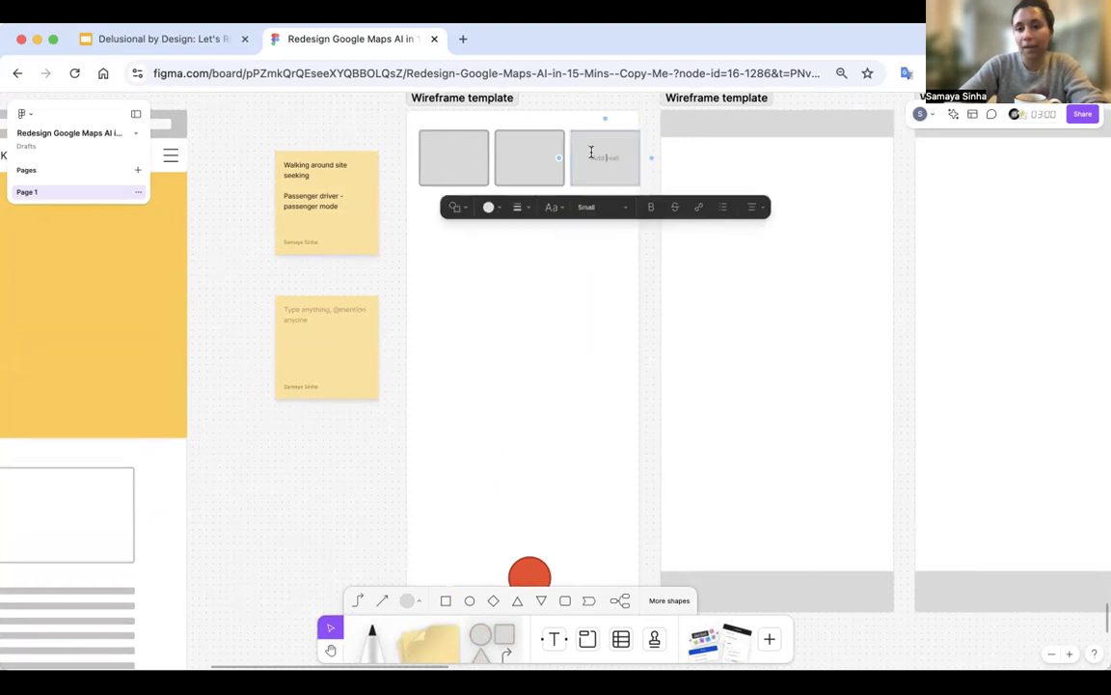
{"action": "left_click", "coordinate": [588, 288]}
Duplicate the row of three grey tiles directly below the first row
{"action": "left_click", "coordinate": [600, 174]}
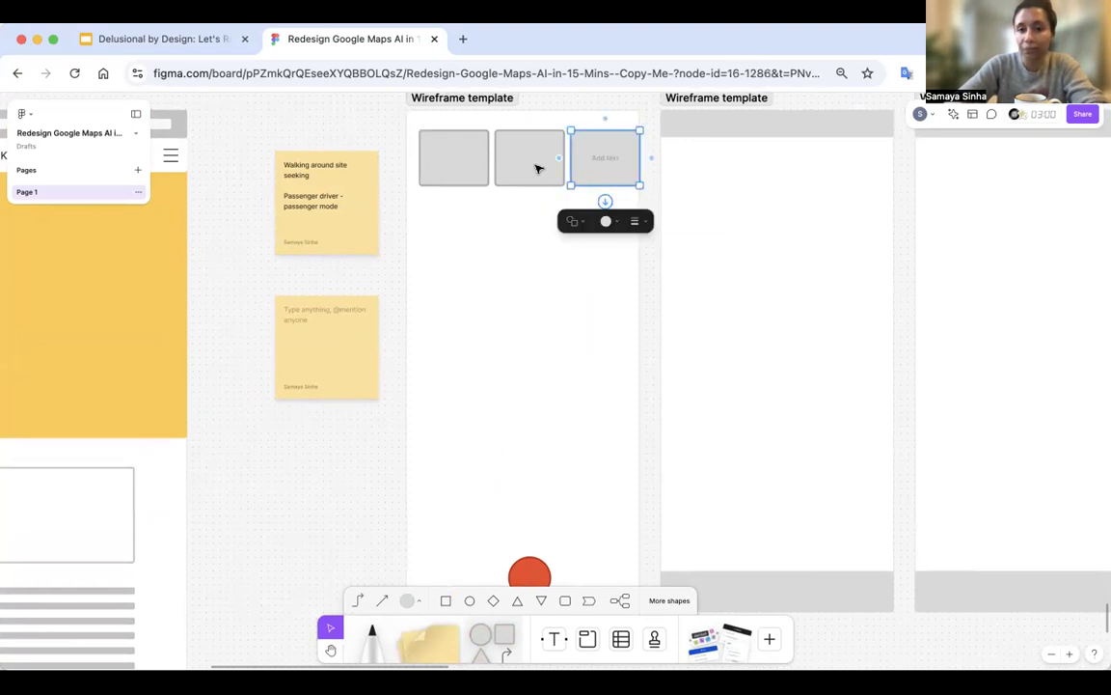
{"action": "left_click", "coordinate": [535, 168], "text": "shift"}
{"action": "left_click", "coordinate": [457, 169], "text": "shift"}
{"action": "left_click_drag", "start_coordinate": [454, 168], "coordinate": [450, 232]}
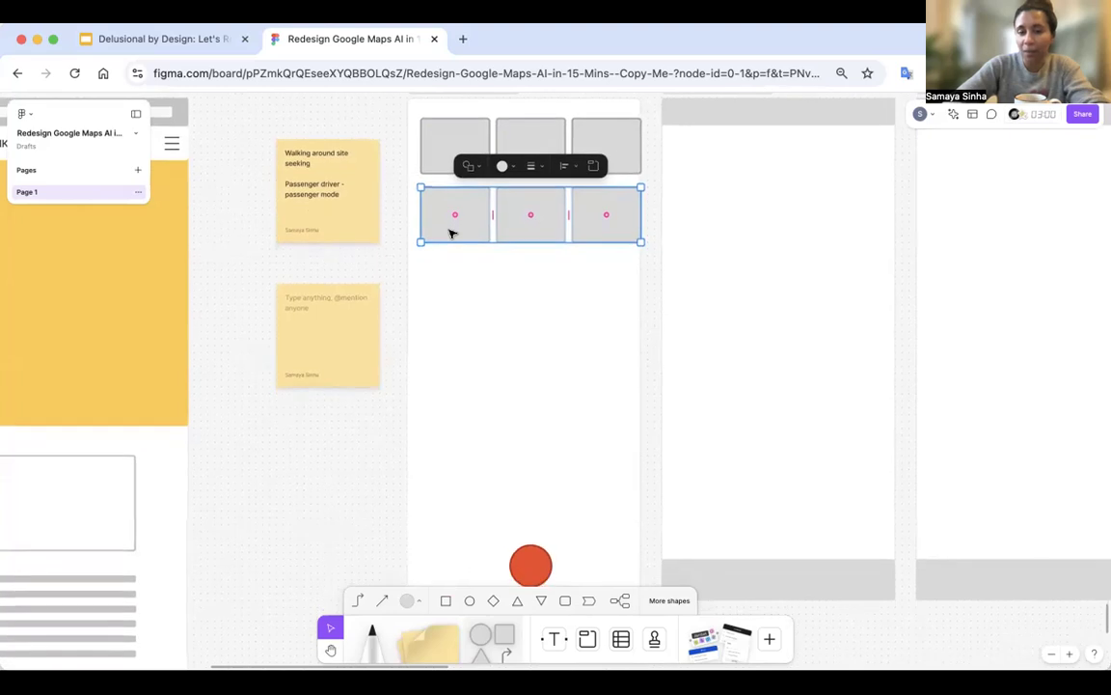
{"action": "left_click", "coordinate": [416, 313]}
{"action": "scroll", "coordinate": [417, 313], "scroll_direction": "down", "scroll_amount": 3}
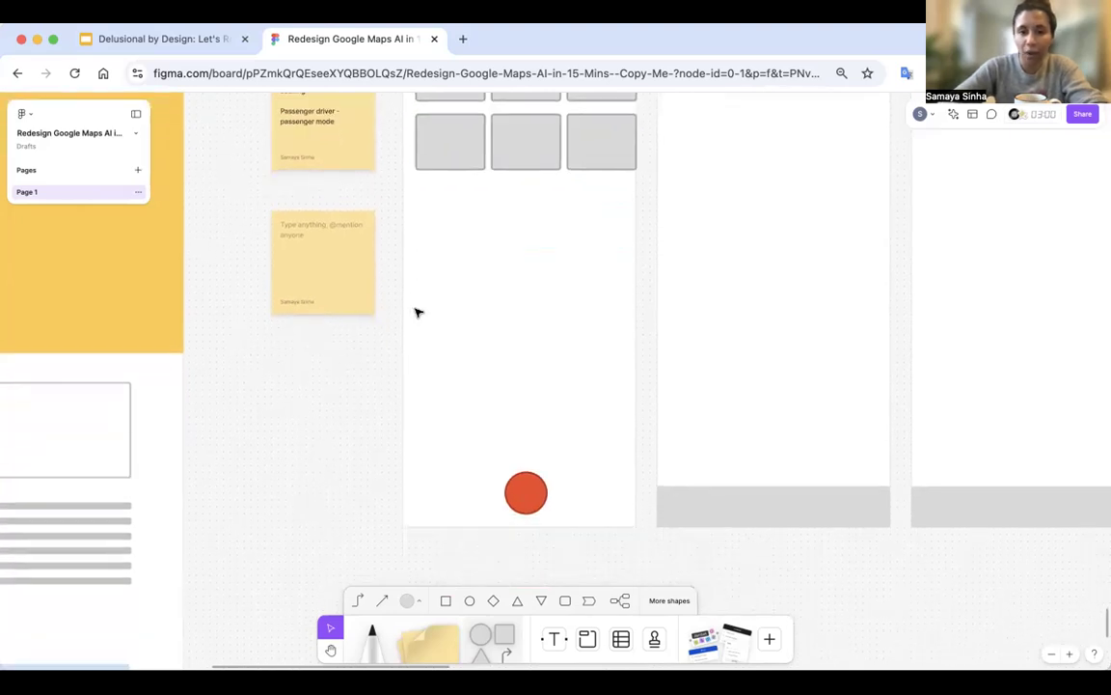
{"action": "scroll", "coordinate": [416, 312], "scroll_direction": "up", "scroll_amount": 3}
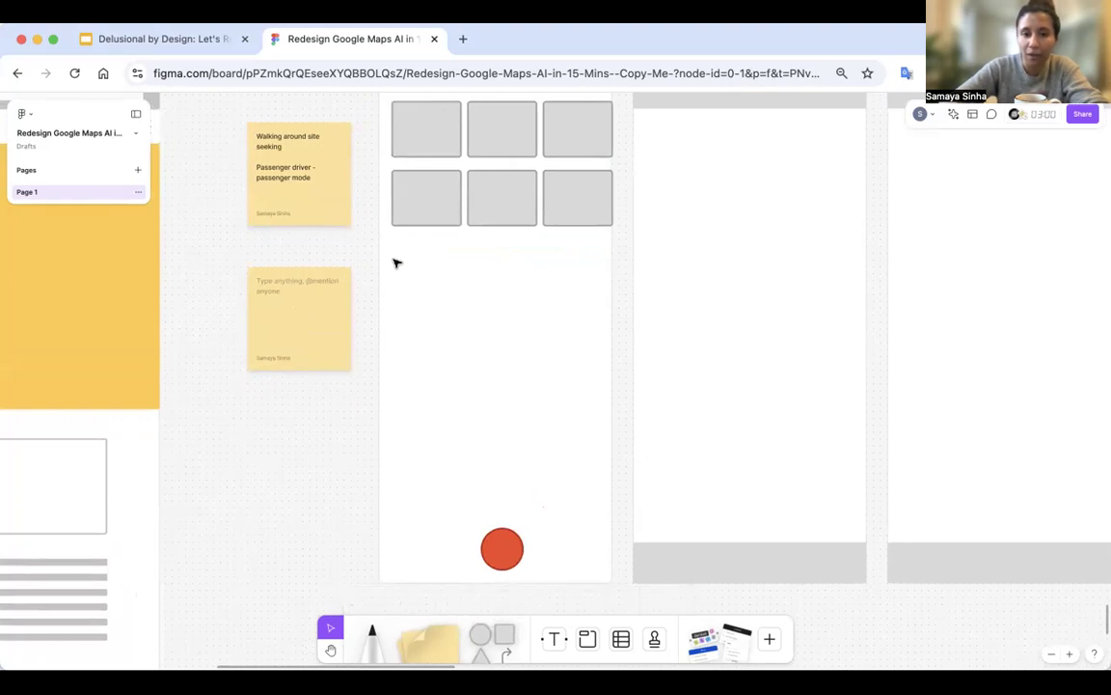
Add a large rectangle spanning the first wireframe's width between the tiles and the red circle, and fill it with light green
{"action": "left_click", "coordinate": [381, 268]}
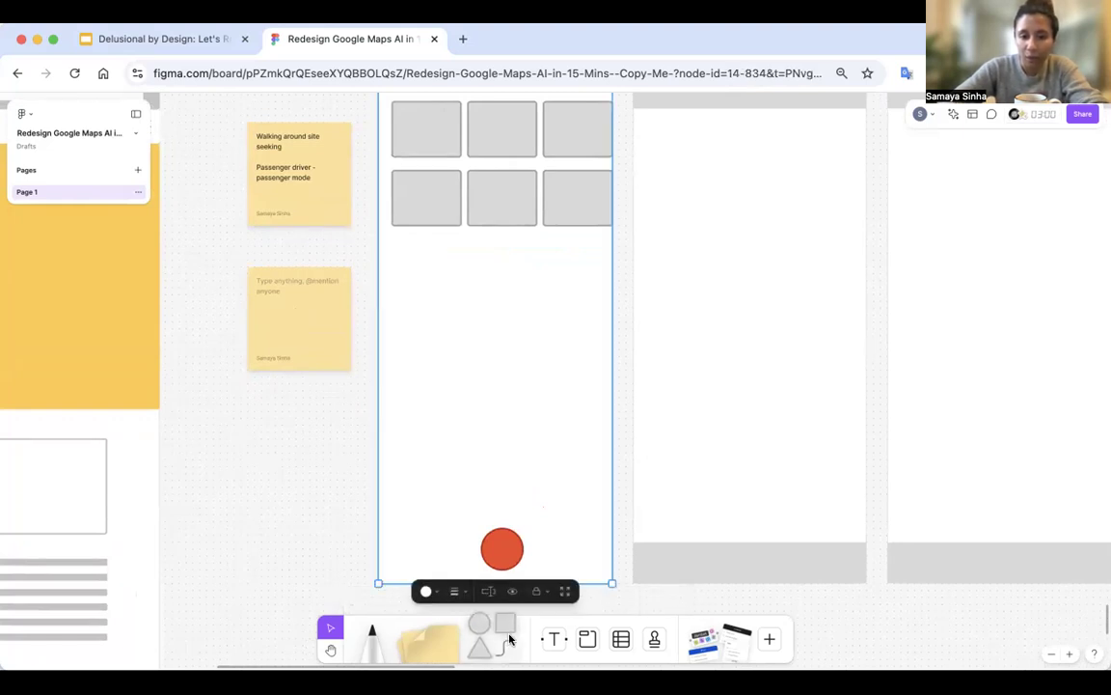
{"action": "left_click", "coordinate": [505, 626]}
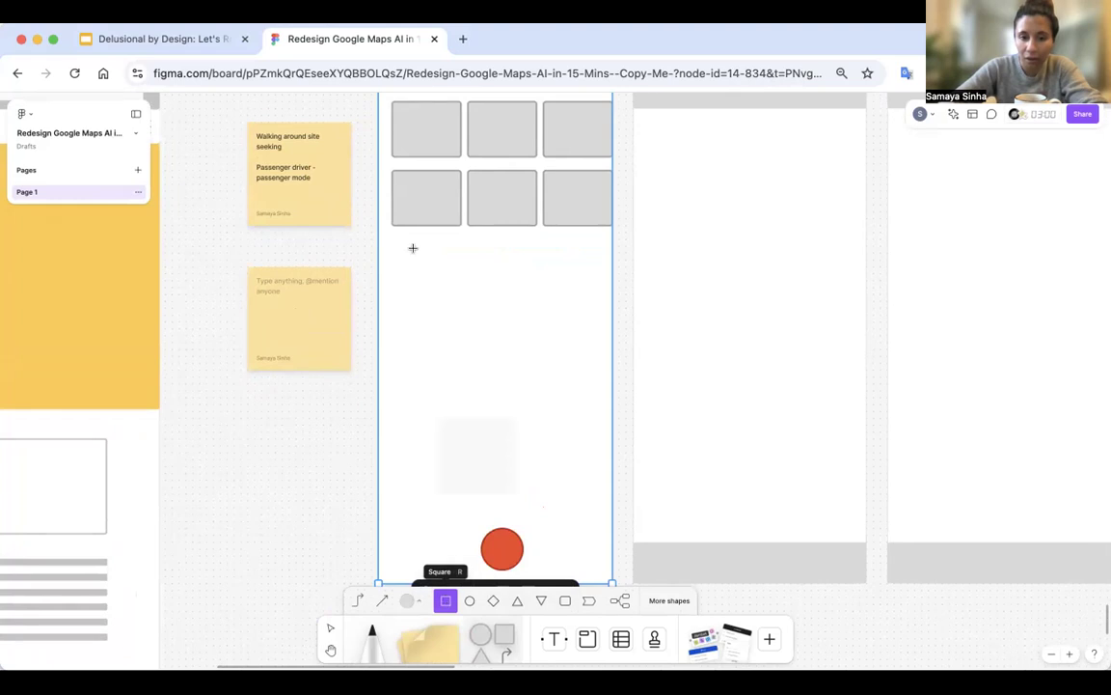
{"action": "left_click", "coordinate": [433, 315]}
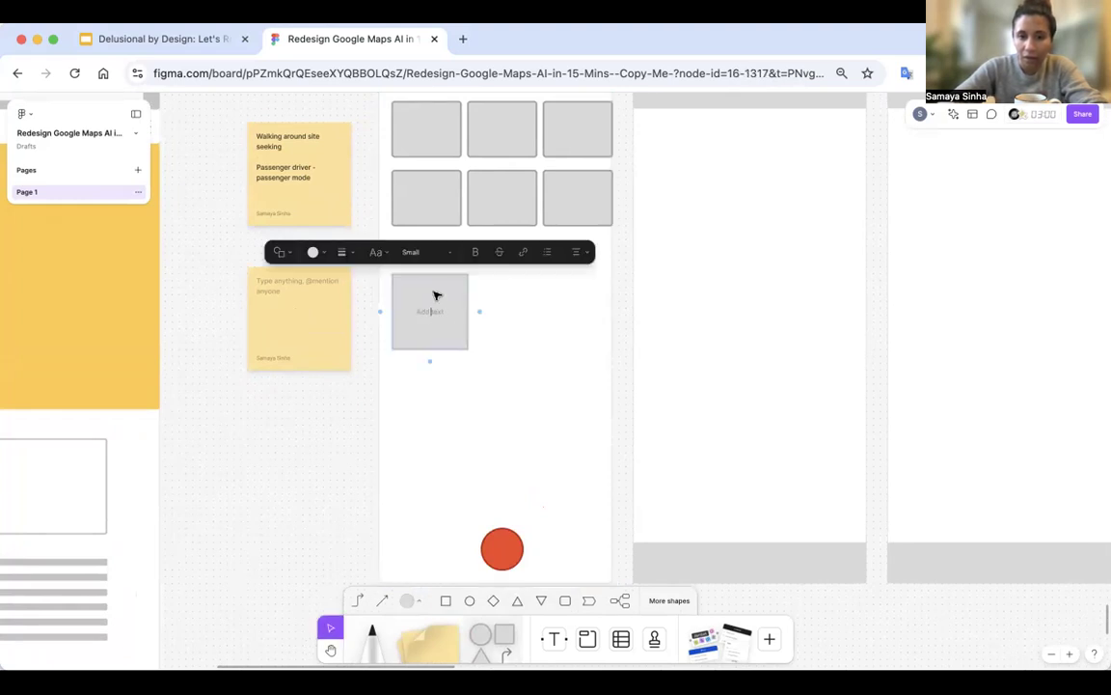
{"action": "left_click_drag", "start_coordinate": [454, 320], "coordinate": [409, 275]}
{"action": "left_click_drag", "start_coordinate": [452, 319], "coordinate": [603, 519]}
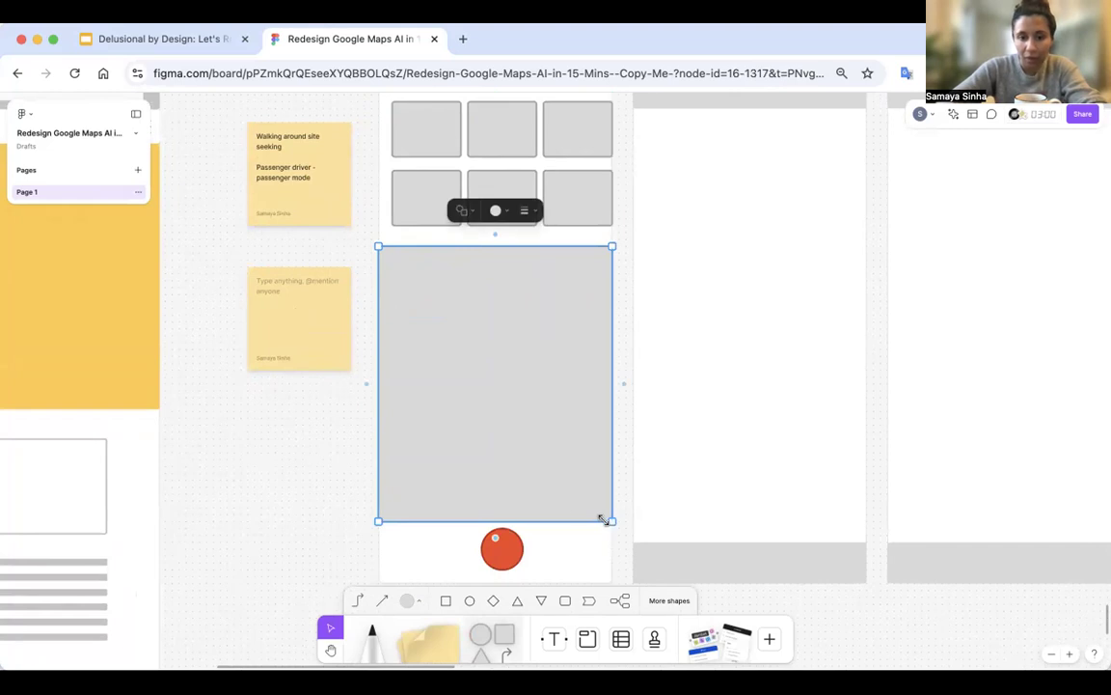
{"action": "left_click", "coordinate": [503, 209]}
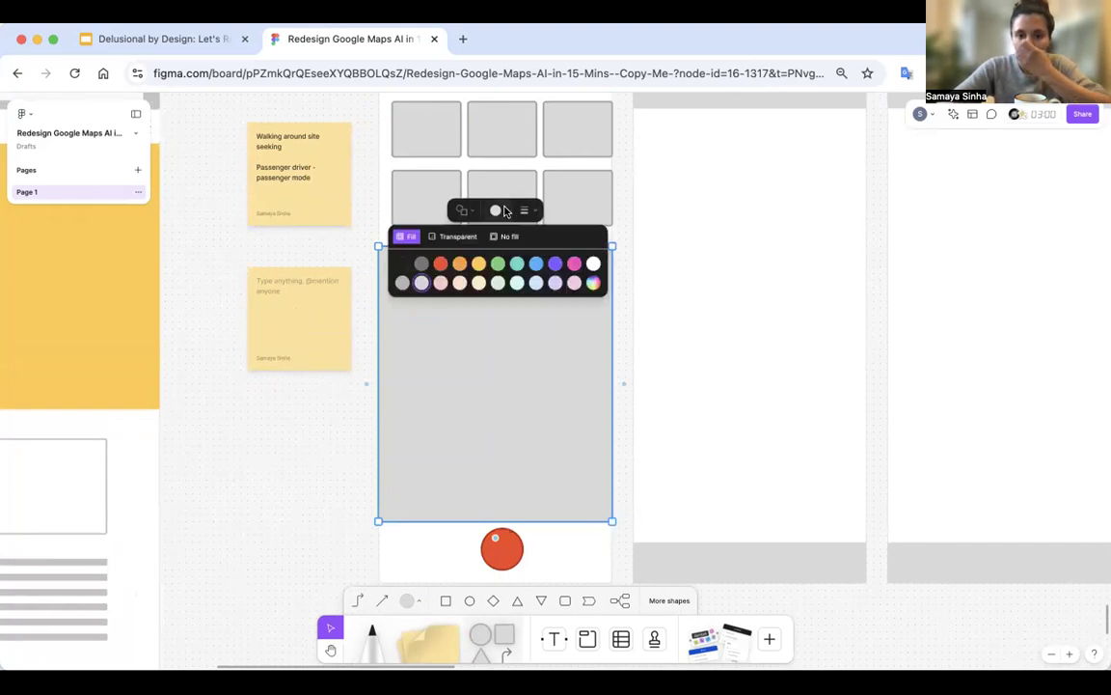
{"action": "left_click", "coordinate": [499, 281]}
{"action": "left_click", "coordinate": [624, 330]}
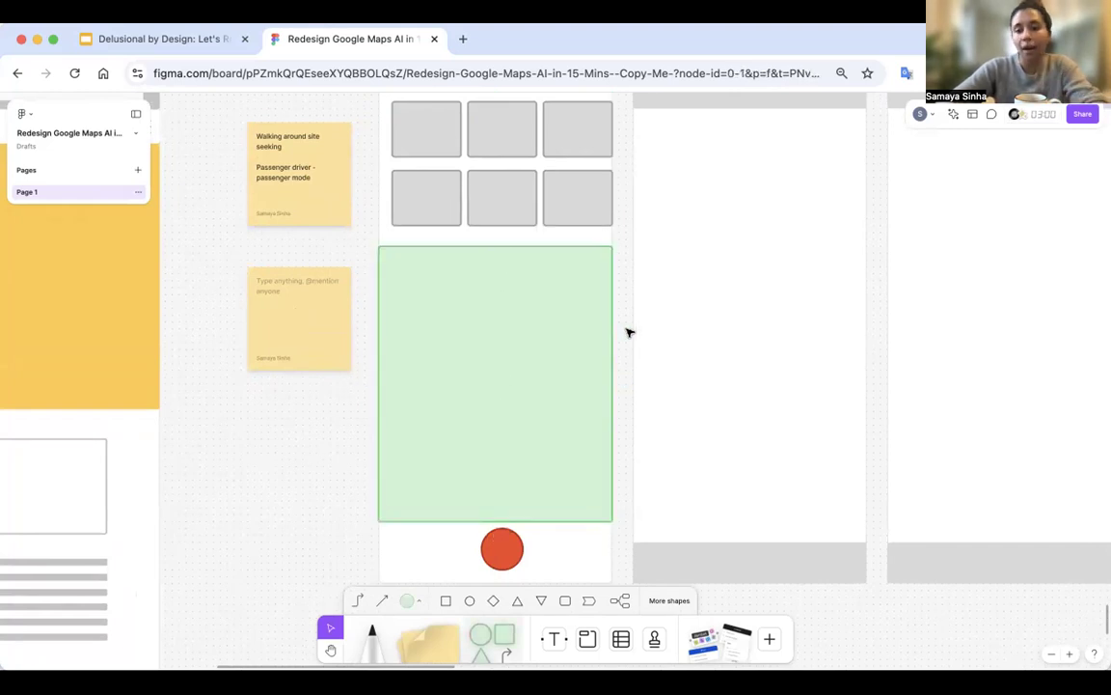
Add a small circle near the upper-left part of the light green area
{"action": "left_click", "coordinate": [469, 602]}
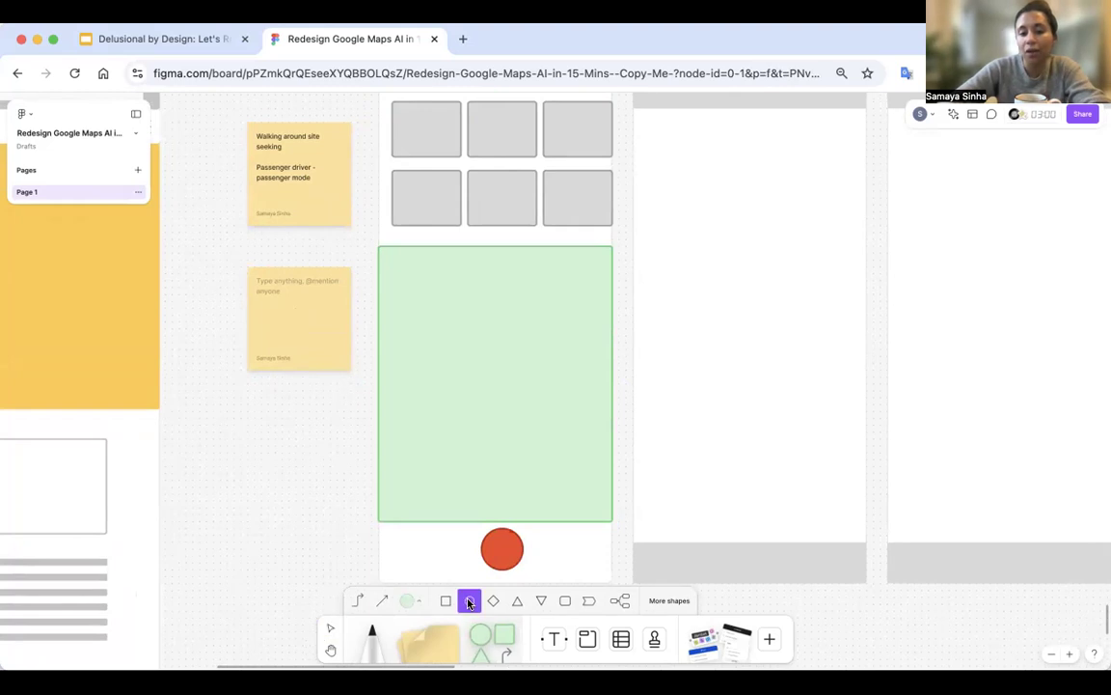
{"action": "left_click", "coordinate": [440, 293]}
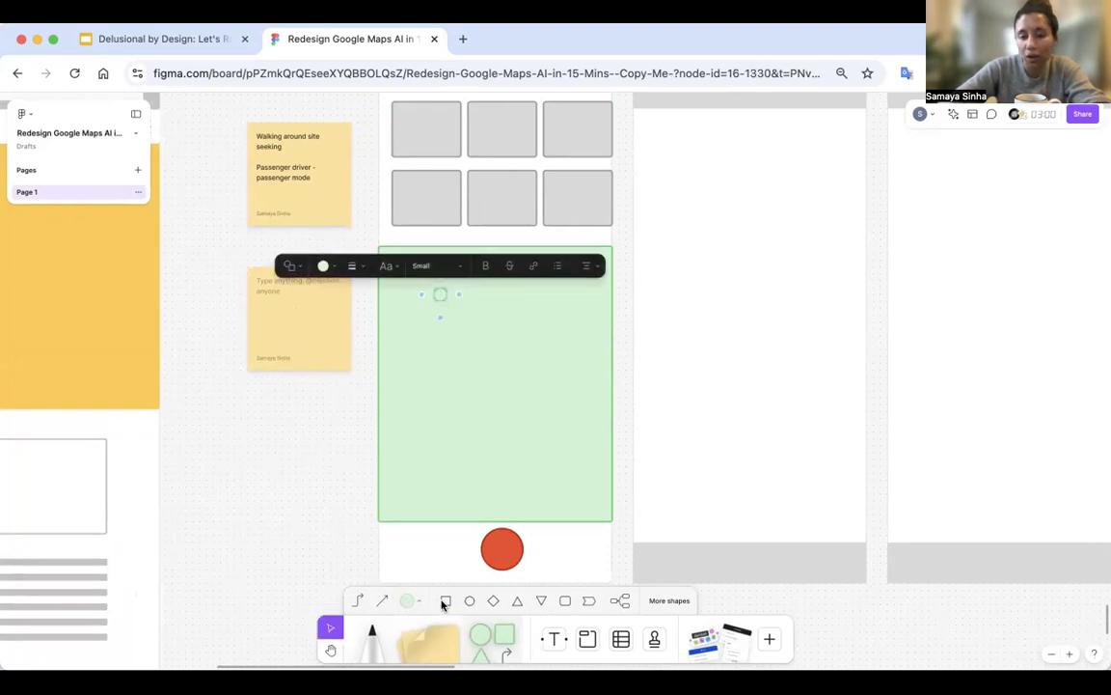
{"action": "left_click", "coordinate": [409, 601]}
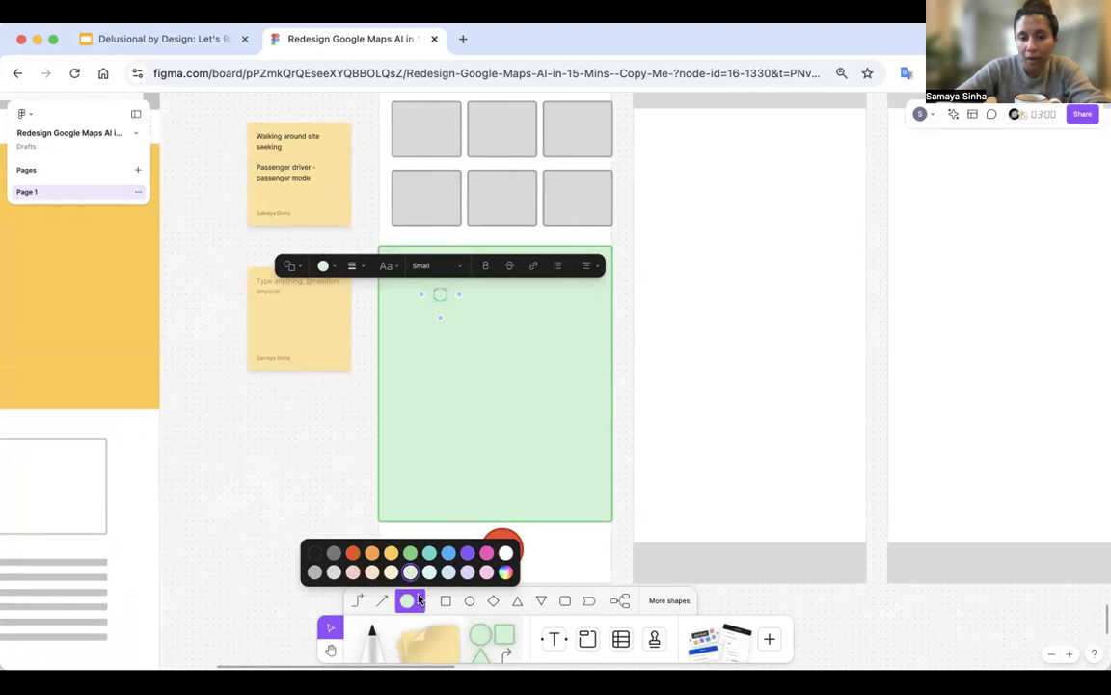
{"action": "left_click", "coordinate": [450, 553]}
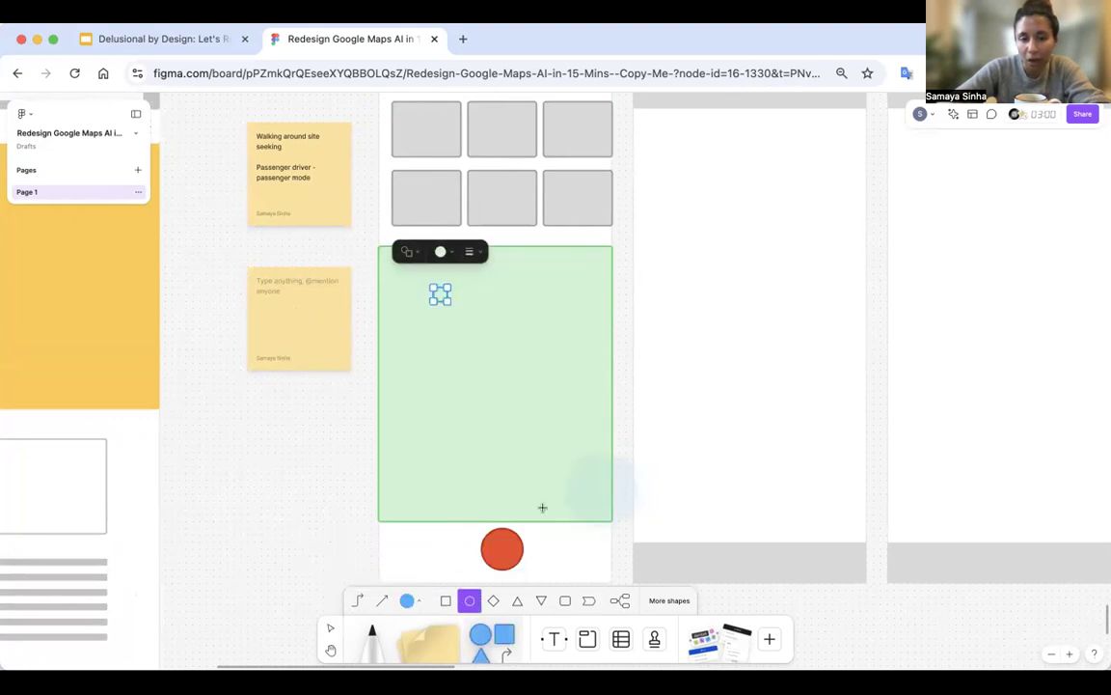
{"action": "left_click", "coordinate": [249, 480]}
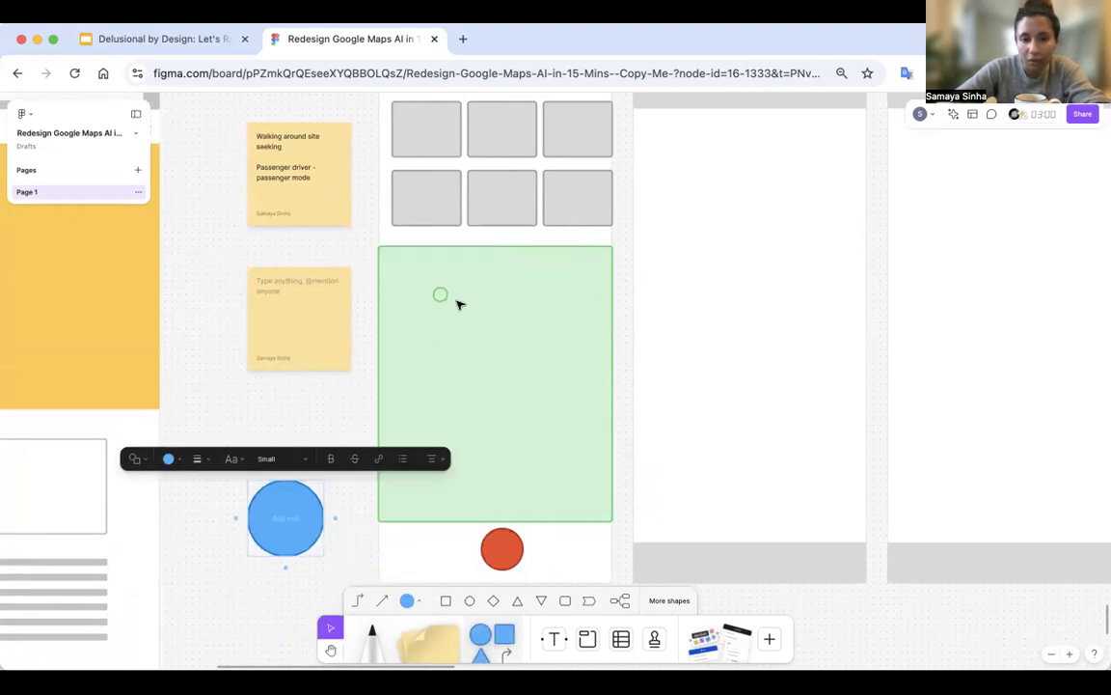
Fill the small circle in the green area with blue and delete the large blue circle beside the wireframe
{"action": "left_click", "coordinate": [440, 294]}
{"action": "left_click", "coordinate": [326, 265]}
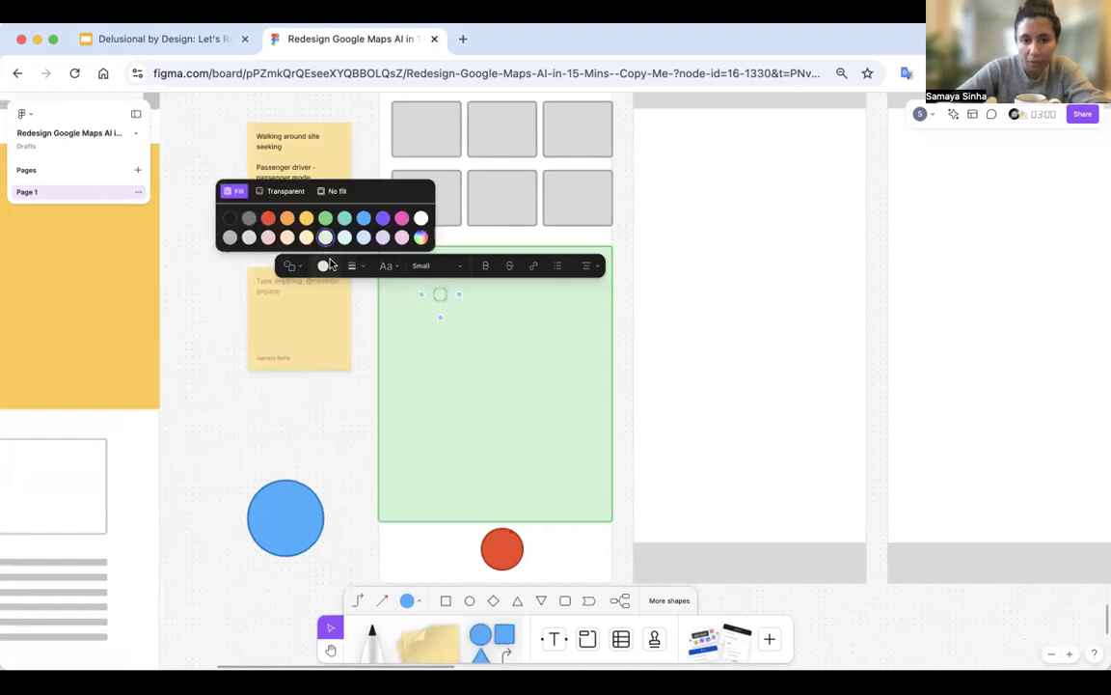
{"action": "left_click", "coordinate": [363, 219]}
{"action": "left_click", "coordinate": [328, 468]}
{"action": "left_click", "coordinate": [291, 544]}
{"action": "key", "text": "Delete"}
Duplicate the small blue circle to two more spots in the green area and into the first tile of each row
{"action": "left_click", "coordinate": [440, 293]}
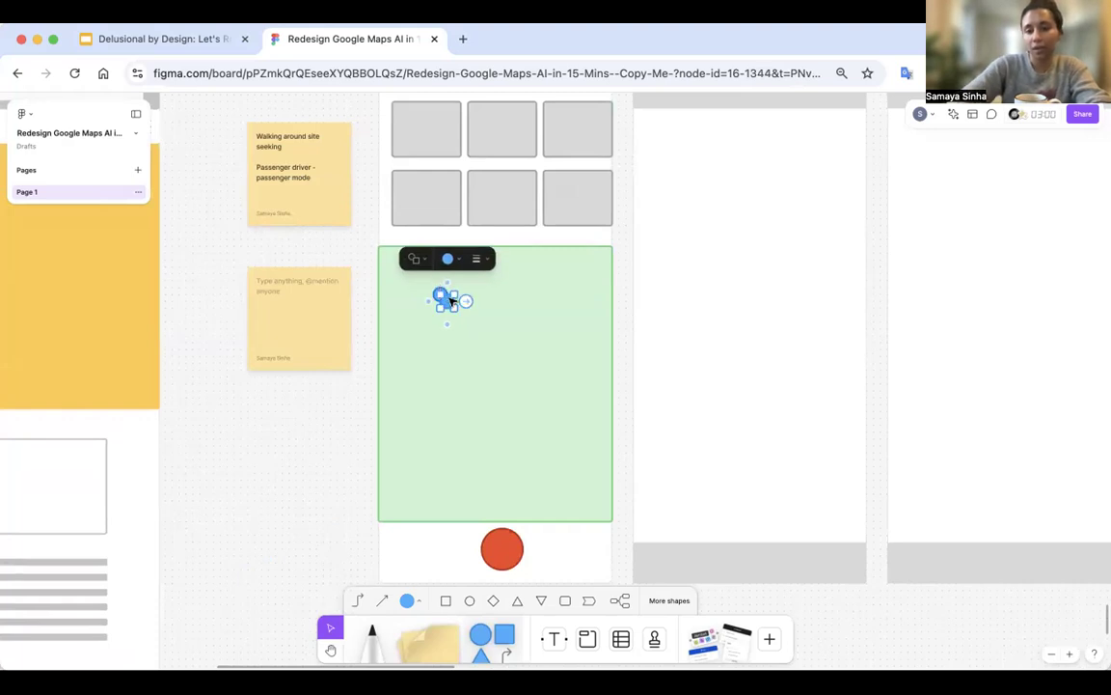
{"action": "left_click_drag", "start_coordinate": [449, 302], "coordinate": [454, 403]}
{"action": "key", "text": "super+d"}
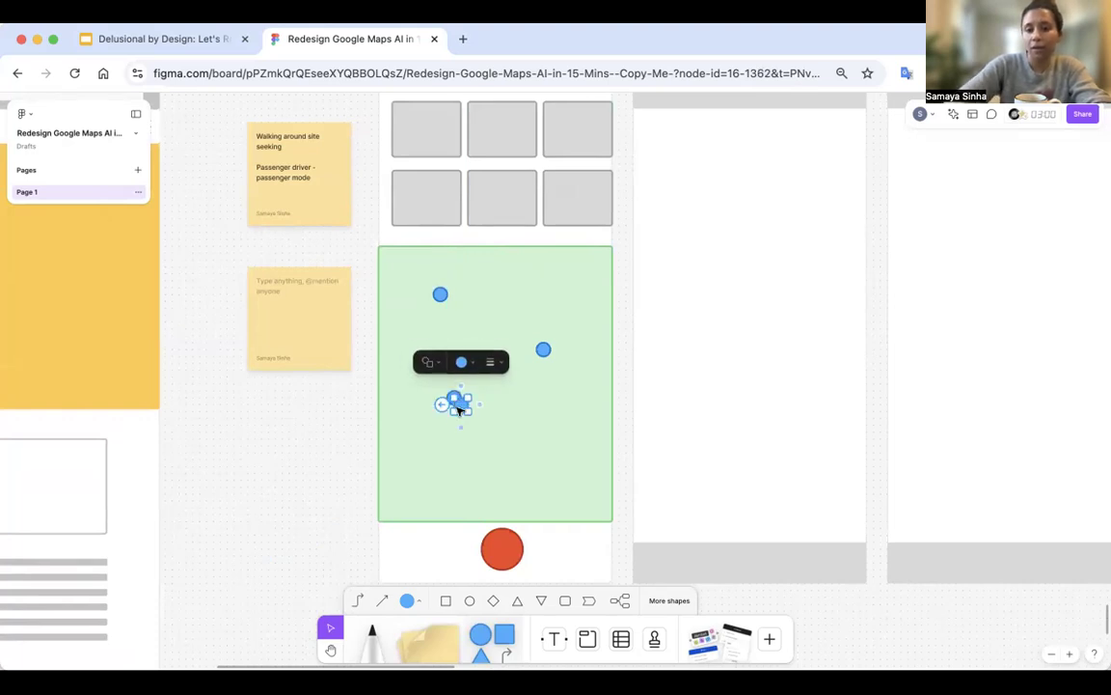
{"action": "left_click_drag", "start_coordinate": [455, 403], "coordinate": [405, 118]}
{"action": "scroll", "coordinate": [405, 117], "scroll_direction": "up", "scroll_amount": 5}
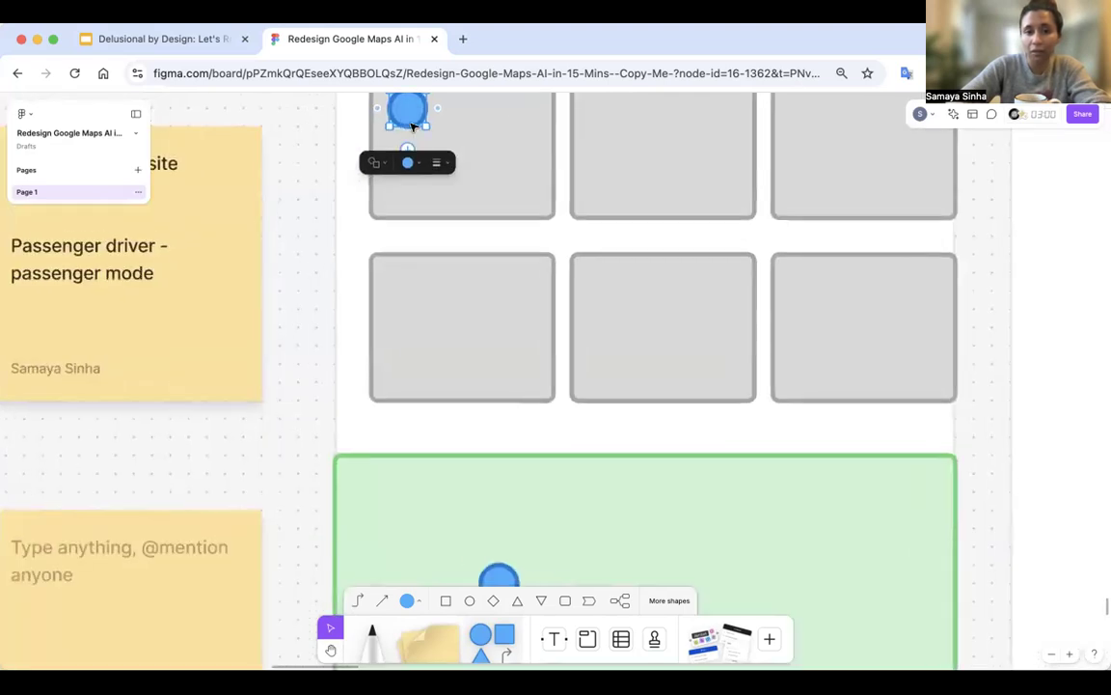
{"action": "left_click_drag", "start_coordinate": [401, 174], "coordinate": [401, 360], "text": "alt"}
{"action": "scroll", "coordinate": [401, 360], "scroll_direction": "down", "scroll_amount": 3}
{"action": "scroll", "coordinate": [400, 359], "scroll_direction": "down", "scroll_amount": 5}
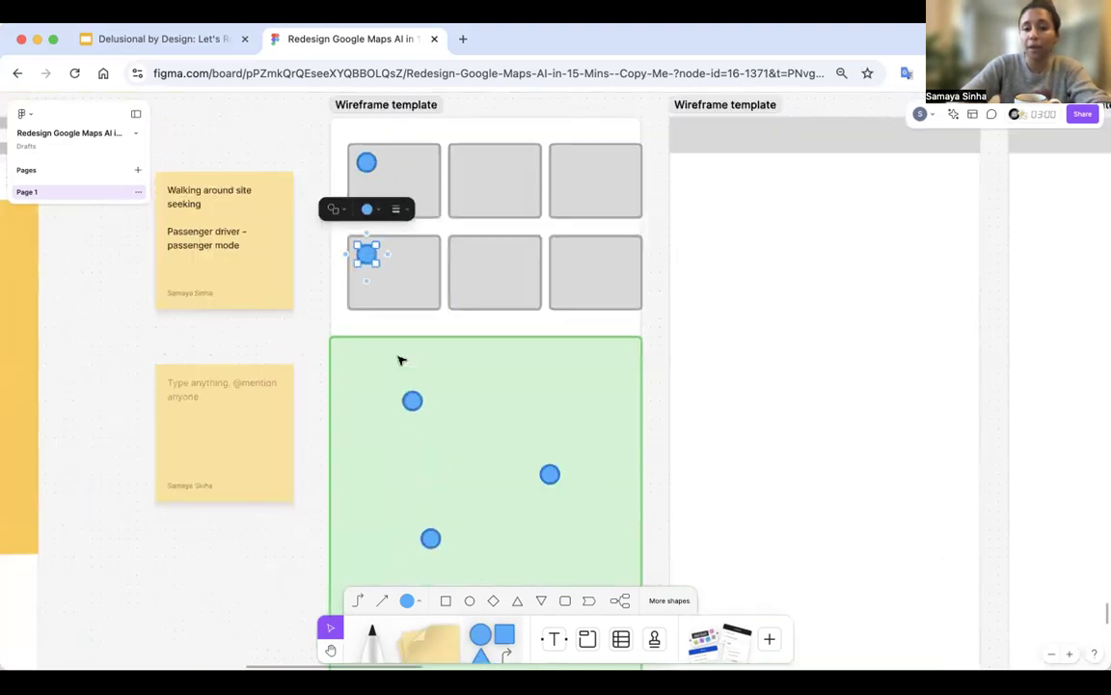
Copy a small blue circle to the lower-right part of the green area and fill the copy with orange
{"action": "scroll", "coordinate": [400, 359], "scroll_direction": "down", "scroll_amount": 3}
{"action": "left_click", "coordinate": [438, 300]}
{"action": "left_click_drag", "start_coordinate": [438, 305], "coordinate": [551, 363]}
{"action": "left_click", "coordinate": [550, 318]}
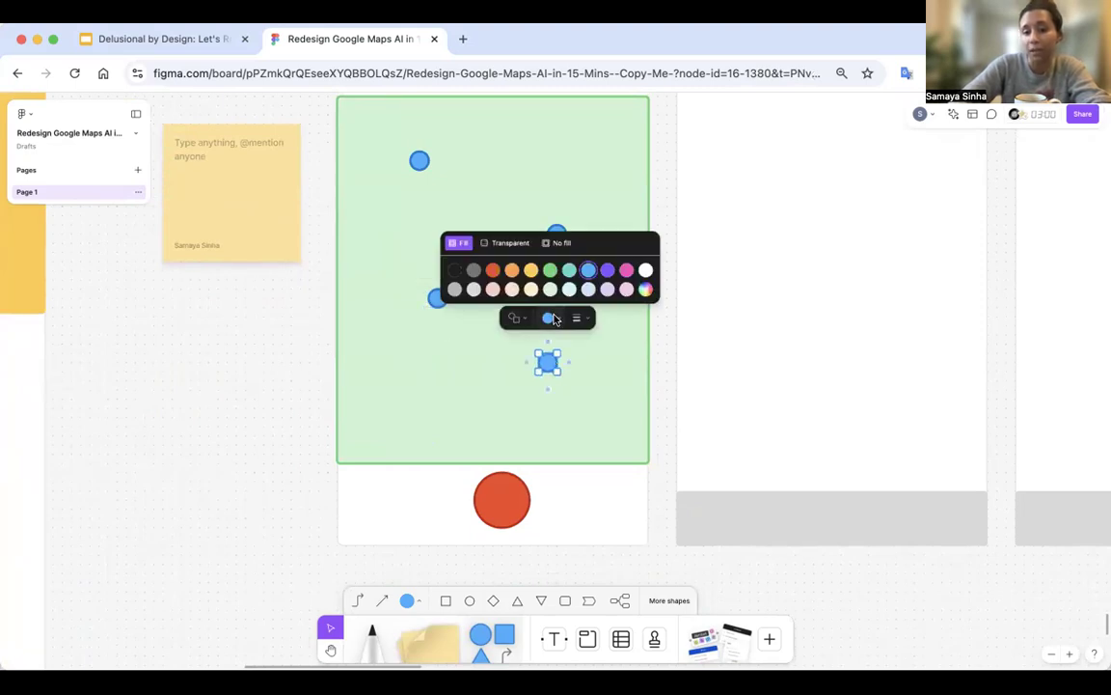
{"action": "left_click", "coordinate": [518, 270]}
{"action": "left_click", "coordinate": [678, 541]}
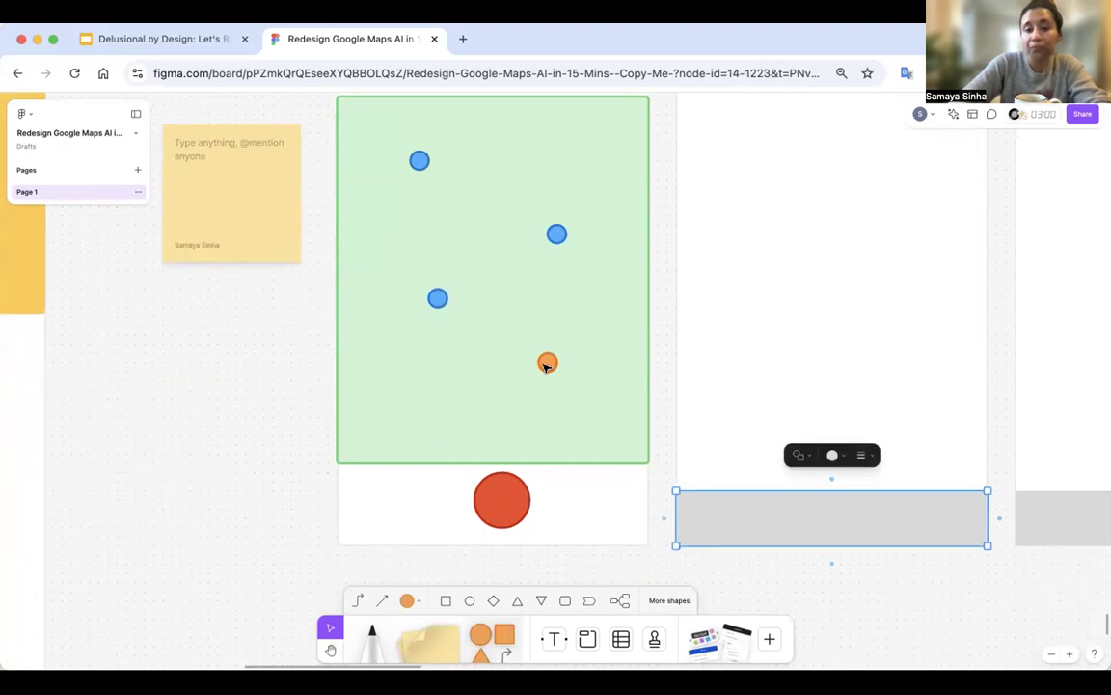
Copy the orange circle into the upper-left corner of the middle tile in the top row
{"action": "left_click", "coordinate": [546, 365]}
{"action": "scroll", "coordinate": [546, 365], "scroll_direction": "up", "scroll_amount": 6}
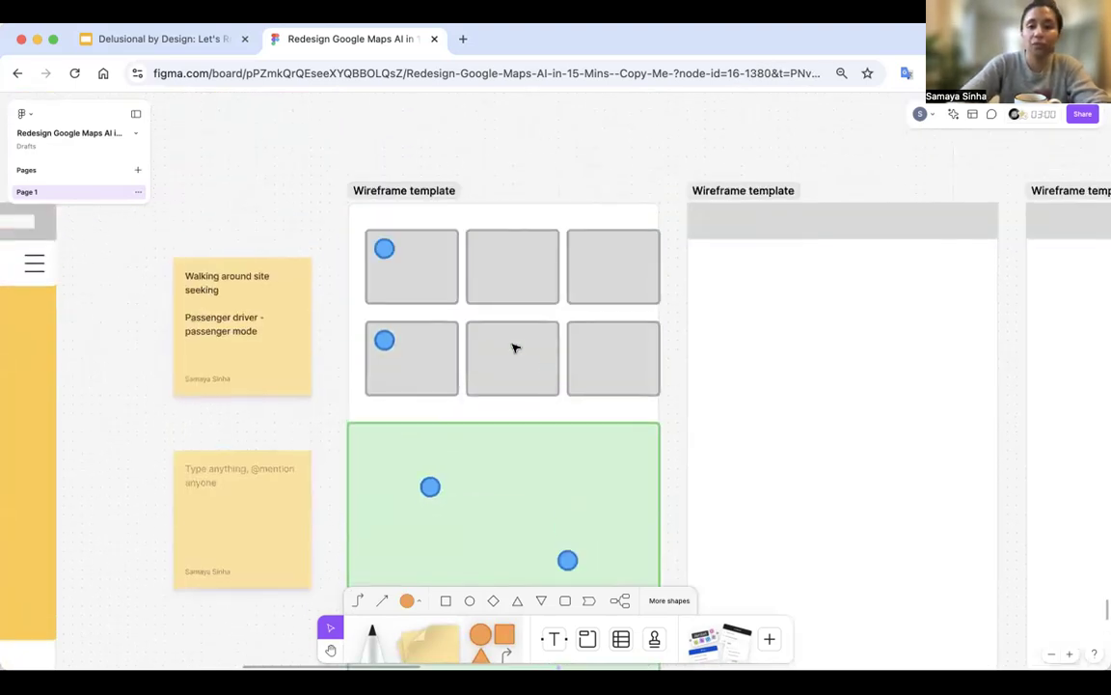
{"action": "left_click", "coordinate": [492, 248]}
{"action": "key", "text": "super+v"}
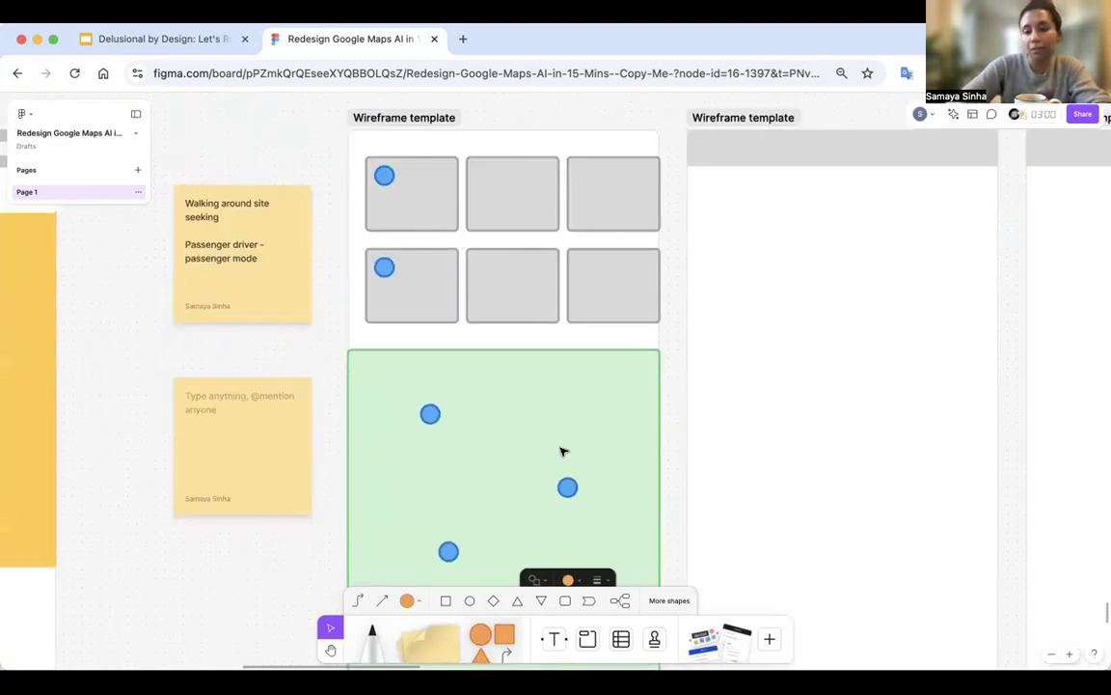
{"action": "scroll", "coordinate": [565, 488], "scroll_direction": "down", "scroll_amount": 3}
{"action": "left_click_drag", "start_coordinate": [537, 466], "coordinate": [471, 137]}
{"action": "scroll", "coordinate": [511, 241], "scroll_direction": "up", "scroll_amount": 2}
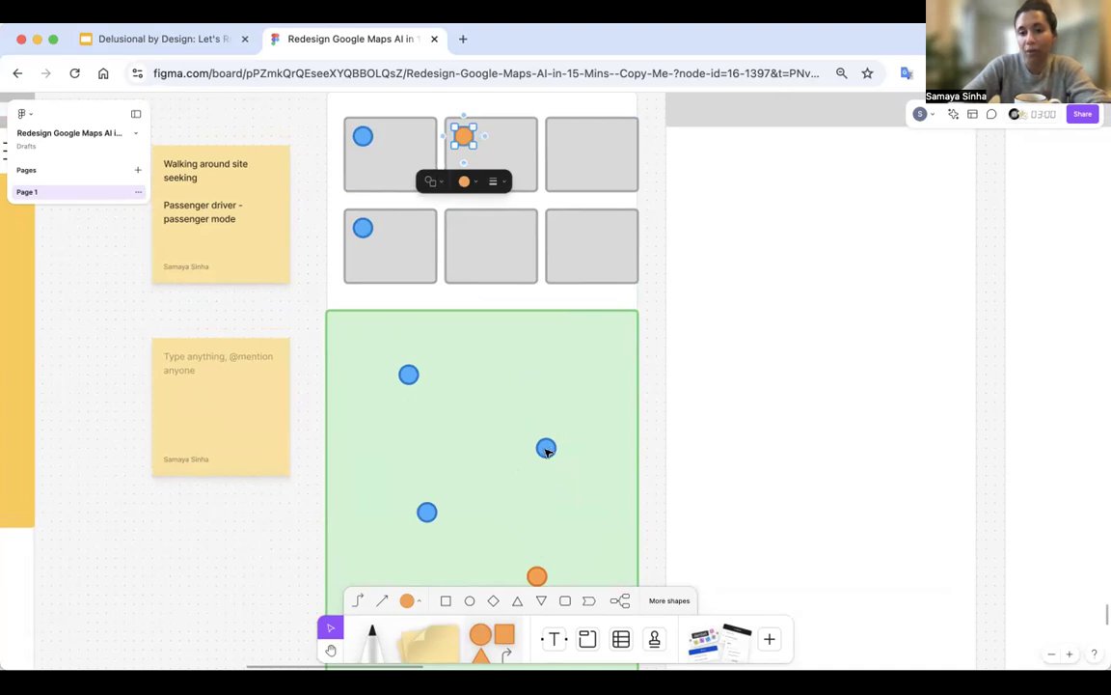
{"action": "scroll", "coordinate": [546, 451], "scroll_direction": "down", "scroll_amount": 2}
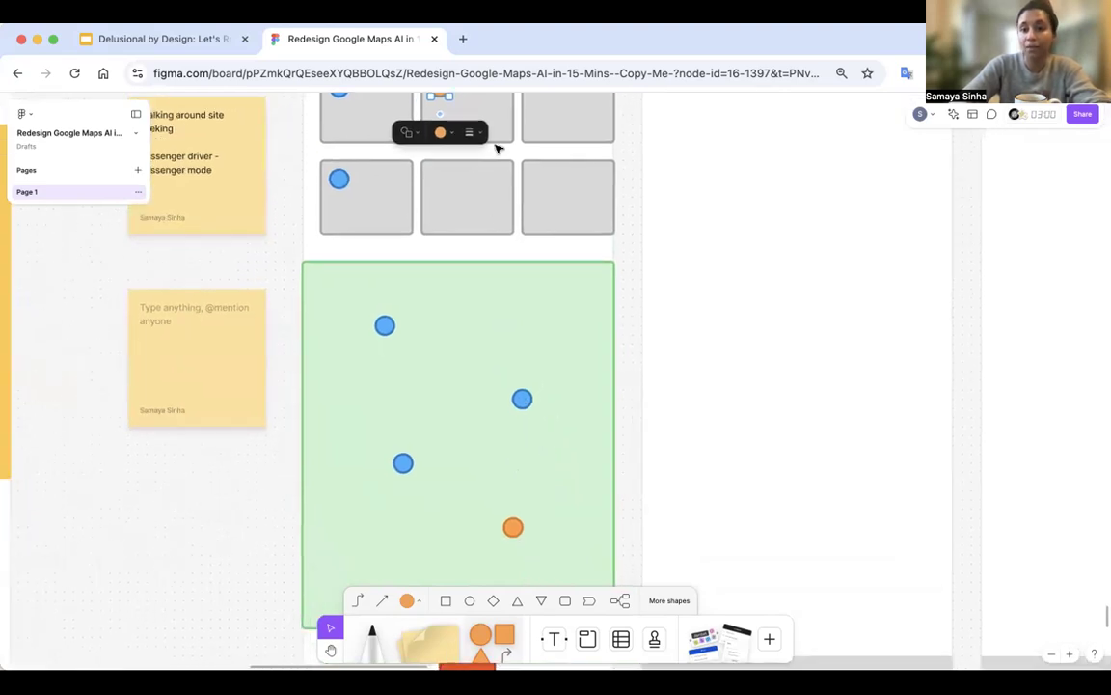
{"action": "scroll", "coordinate": [492, 193], "scroll_direction": "up", "scroll_amount": 2}
{"action": "left_click", "coordinate": [487, 236]}
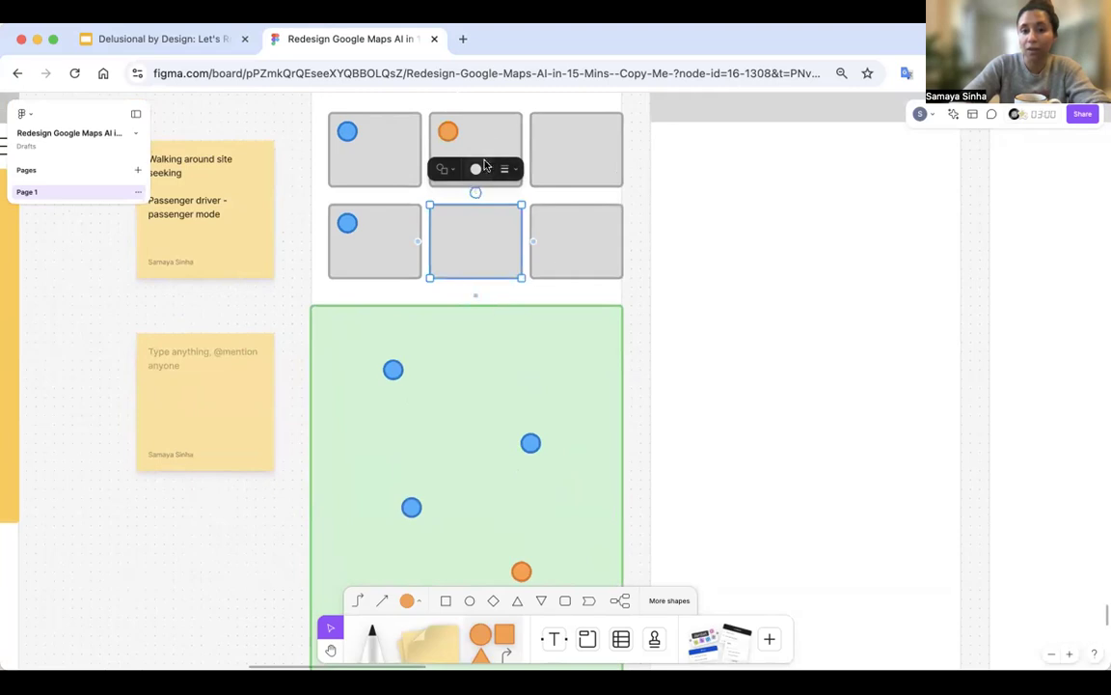
{"action": "left_click", "coordinate": [496, 131]}
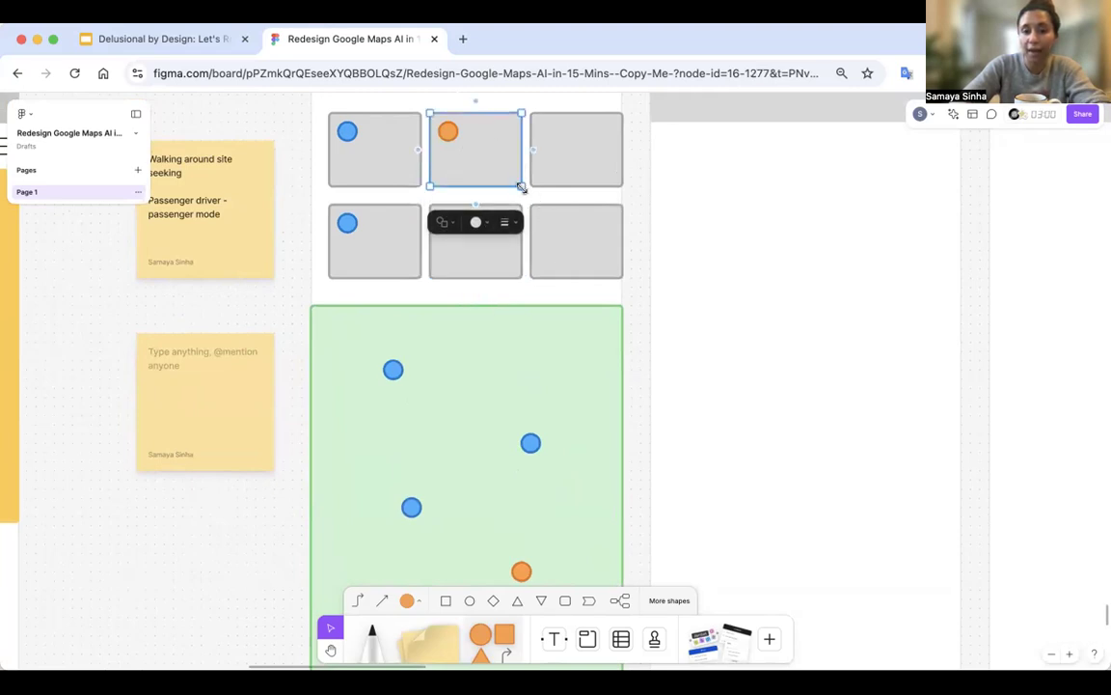
Copy the green map area with its markers and red circle into the second wireframe and delete that wireframe's grey footer bar
{"action": "scroll", "coordinate": [505, 166], "scroll_direction": "down", "scroll_amount": 5, "text": "ctrl"}
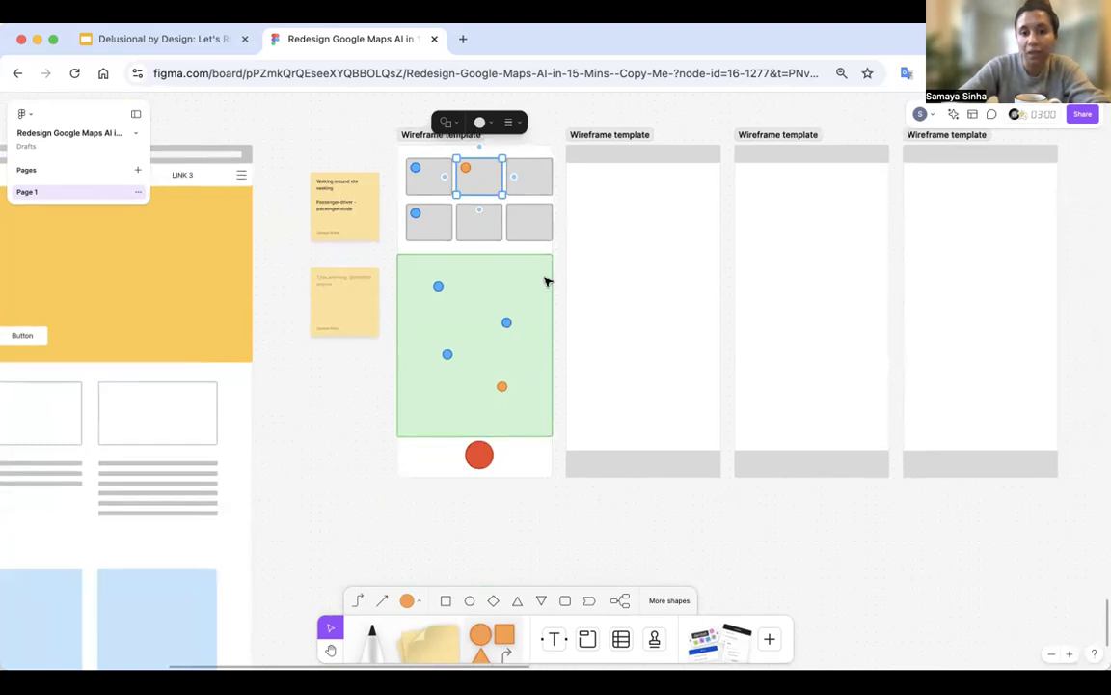
{"action": "scroll", "coordinate": [390, 253], "scroll_direction": "down", "scroll_amount": 1}
{"action": "left_click", "coordinate": [397, 261]}
{"action": "left_click", "coordinate": [380, 245]}
{"action": "left_click_drag", "start_coordinate": [383, 247], "coordinate": [559, 480]}
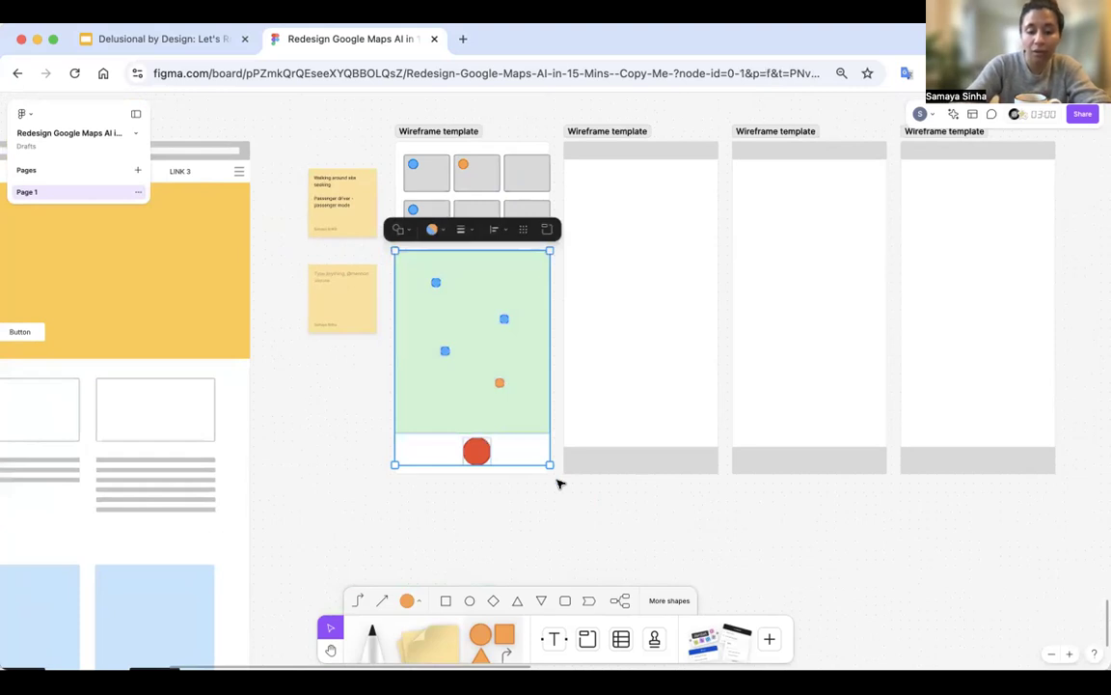
{"action": "left_click_drag", "start_coordinate": [487, 438], "coordinate": [492, 442]}
{"action": "left_click_drag", "start_coordinate": [481, 391], "coordinate": [646, 395], "text": "alt"}
{"action": "left_click", "coordinate": [721, 545]}
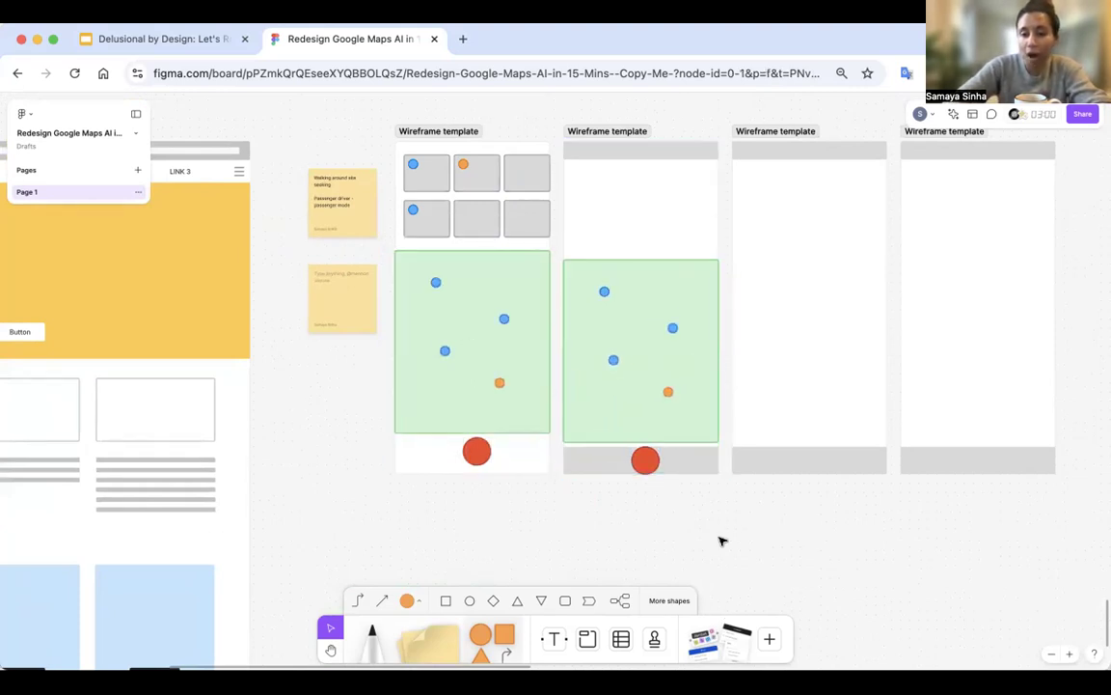
{"action": "left_click", "coordinate": [694, 464]}
{"action": "key", "text": "Delete"}
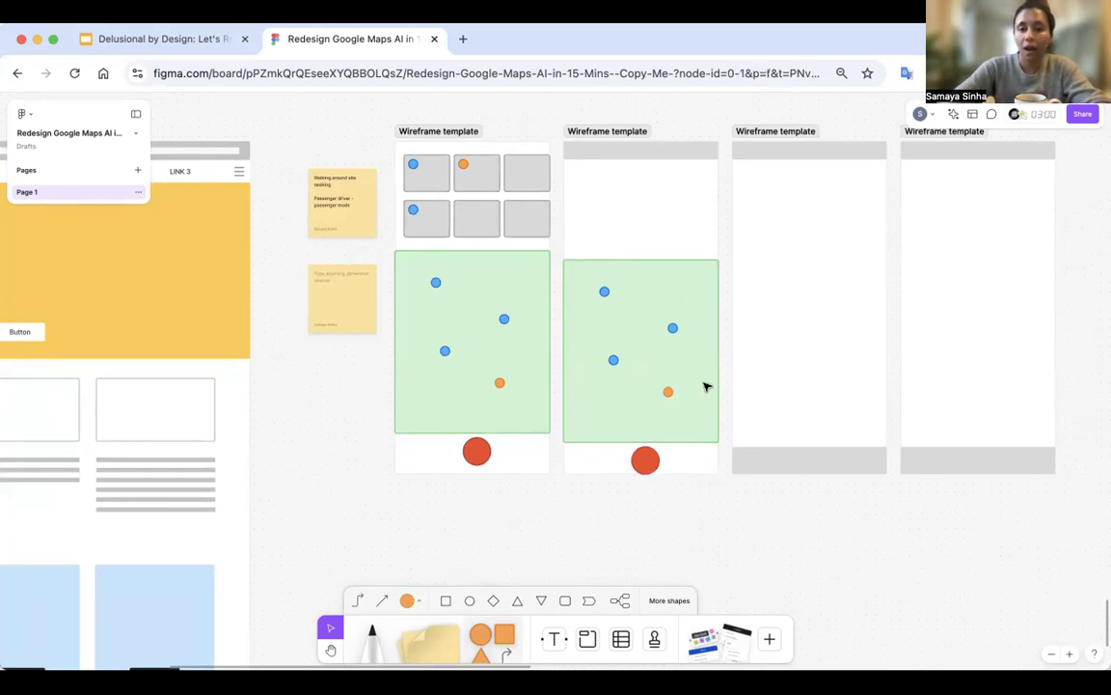
Copy a grey tile into the second wireframe and enlarge it to cover the full width above the map, up to the frame's top edge
{"action": "left_click", "coordinate": [492, 186]}
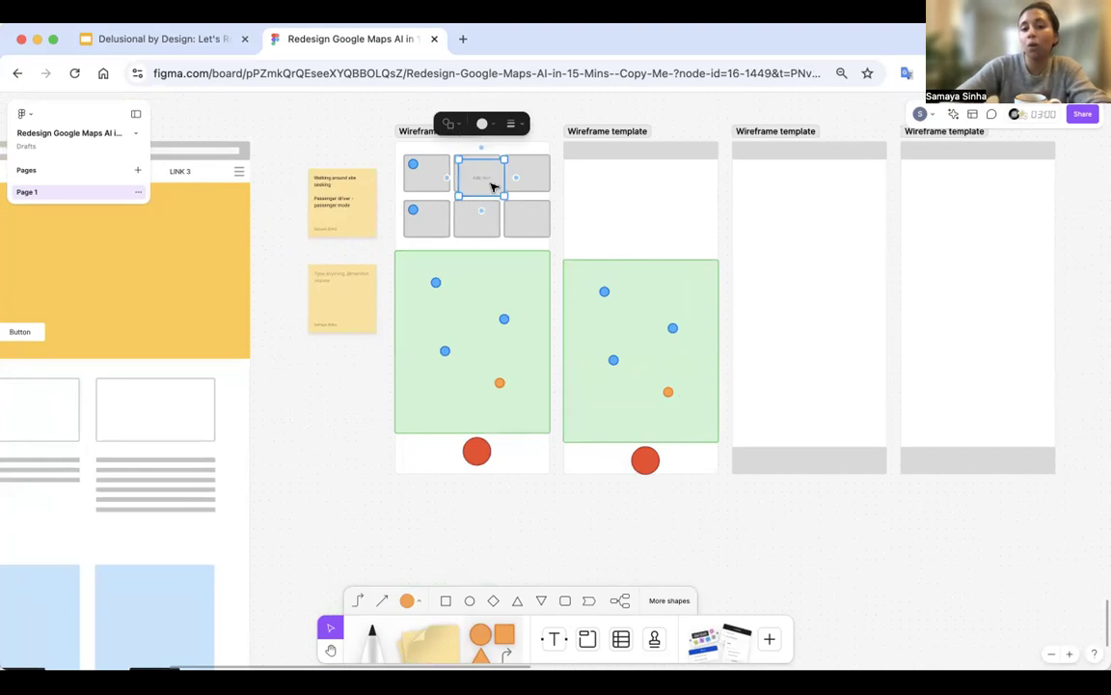
{"action": "left_click_drag", "start_coordinate": [492, 185], "coordinate": [670, 268]}
{"action": "left_click", "coordinate": [698, 120]}
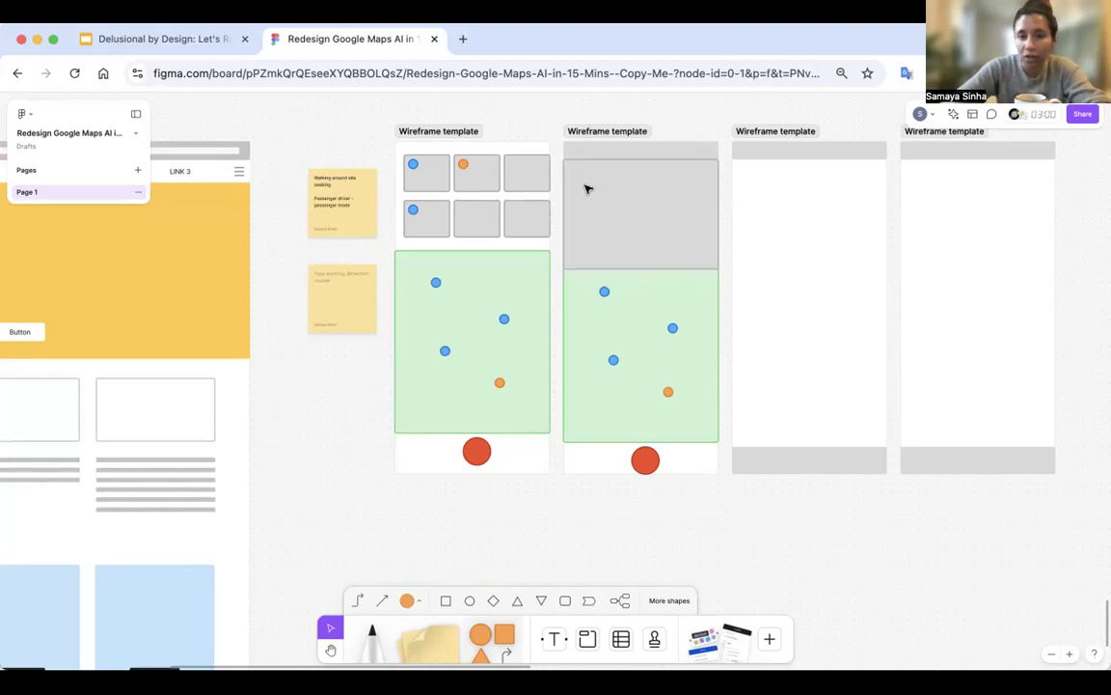
{"action": "left_click", "coordinate": [624, 163]}
{"action": "left_click_drag", "start_coordinate": [619, 154], "coordinate": [618, 140]}
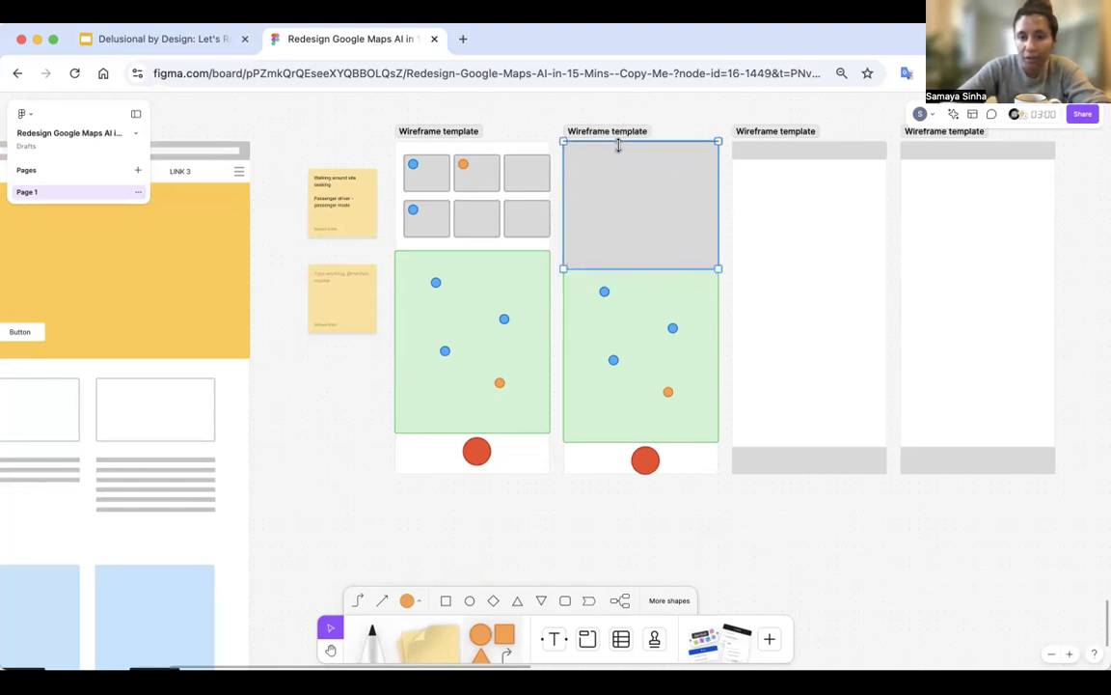
Copy the orange circle from the top-row tile into the upper-left corner of the second wireframe's large grey panel
{"action": "left_click", "coordinate": [465, 166]}
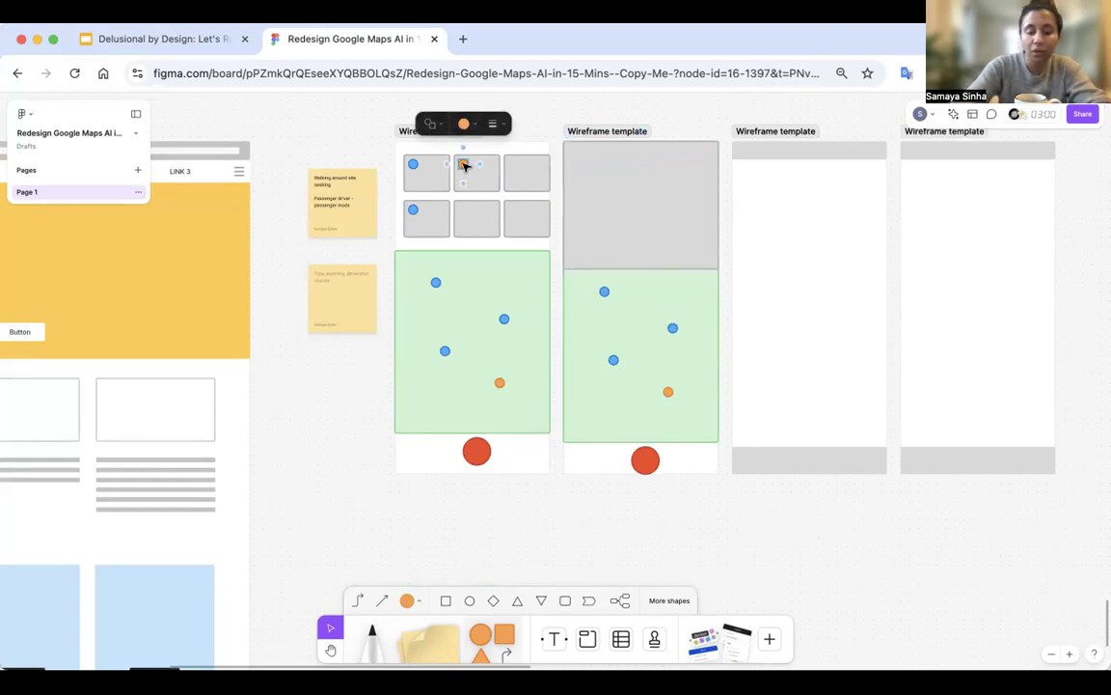
{"action": "left_click_drag", "start_coordinate": [472, 169], "coordinate": [577, 151]}
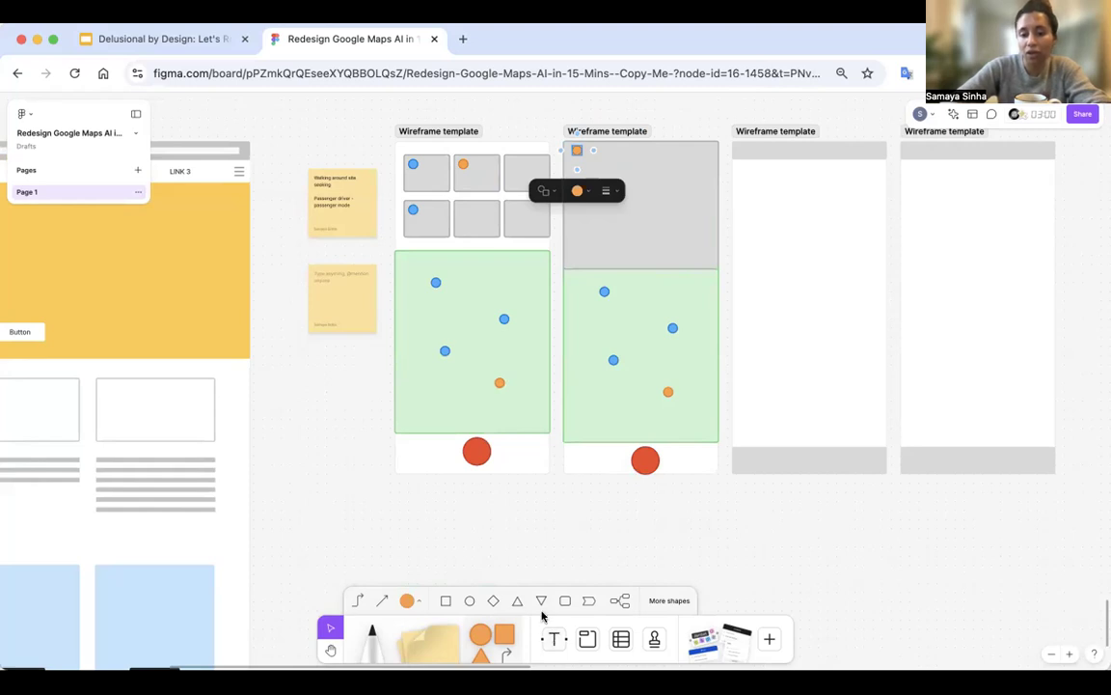
{"action": "left_click", "coordinate": [757, 525]}
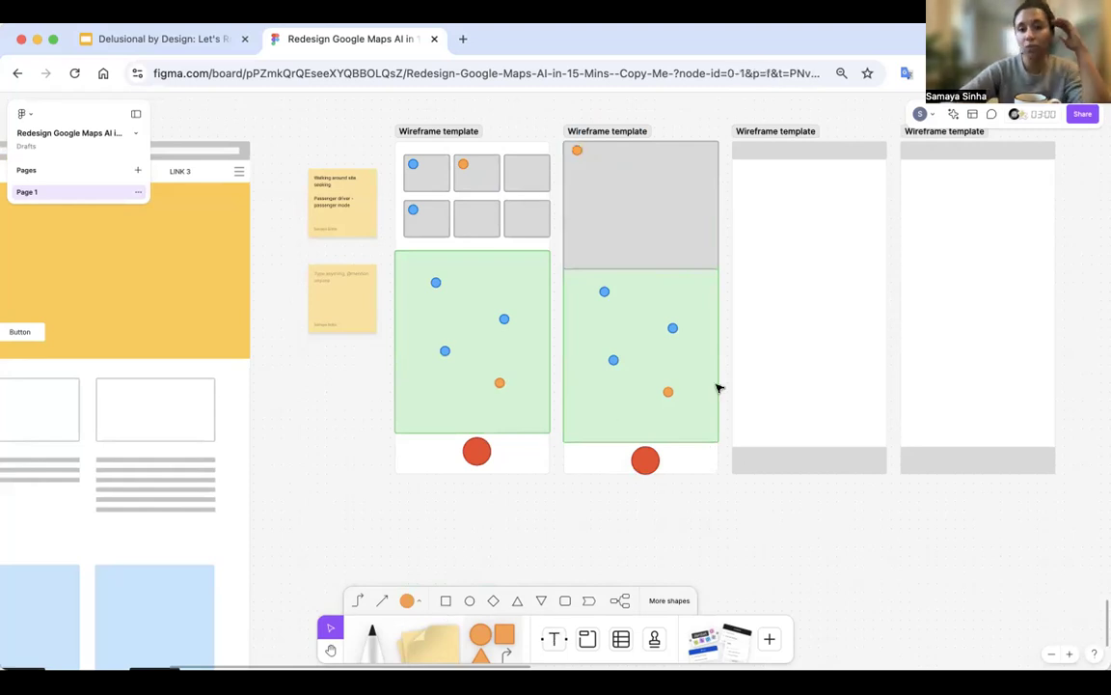
Delete the grey header and footer bars from the third wireframe
{"action": "scroll", "coordinate": [719, 388], "scroll_direction": "right", "scroll_amount": 3}
{"action": "scroll", "coordinate": [541, 333], "scroll_direction": "right", "scroll_amount": 5}
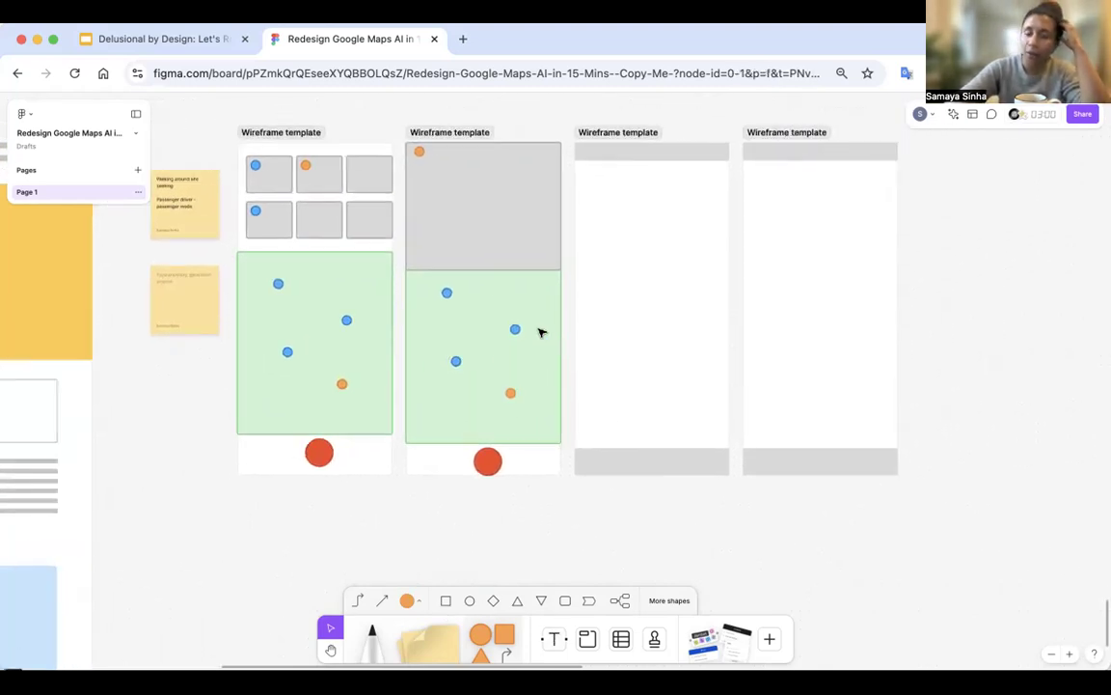
{"action": "left_click", "coordinate": [655, 154]}
{"action": "key", "text": "BackSpace"}
{"action": "left_click", "coordinate": [633, 473]}
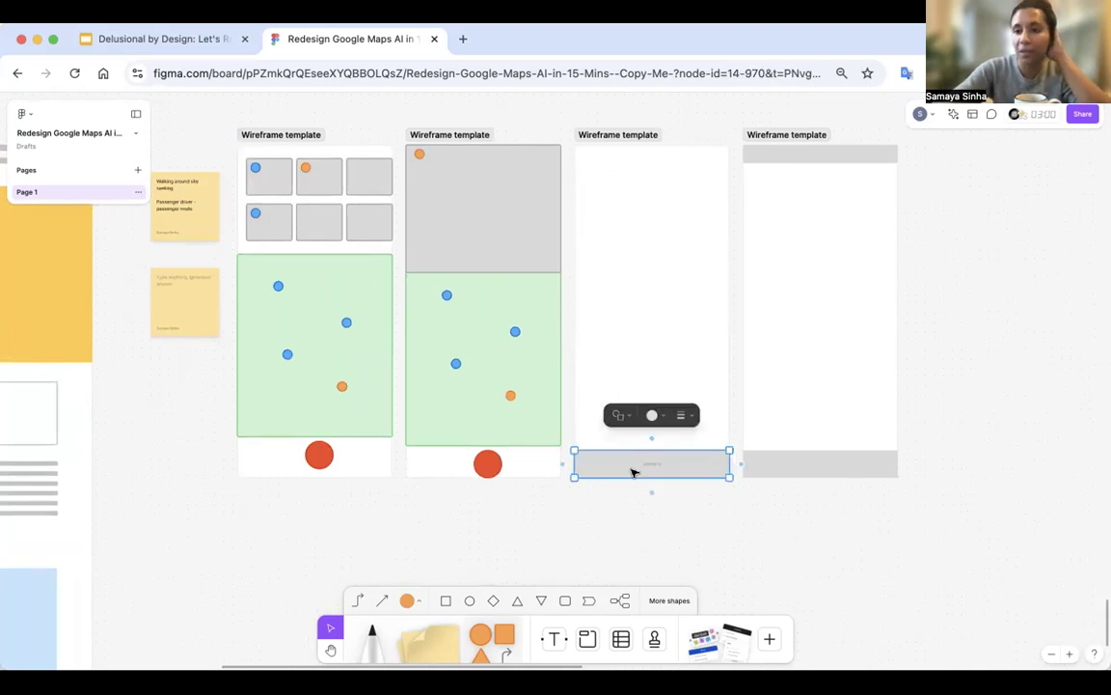
{"action": "key", "text": "BackSpace"}
{"action": "scroll", "coordinate": [635, 372], "scroll_direction": "right", "scroll_amount": 2}
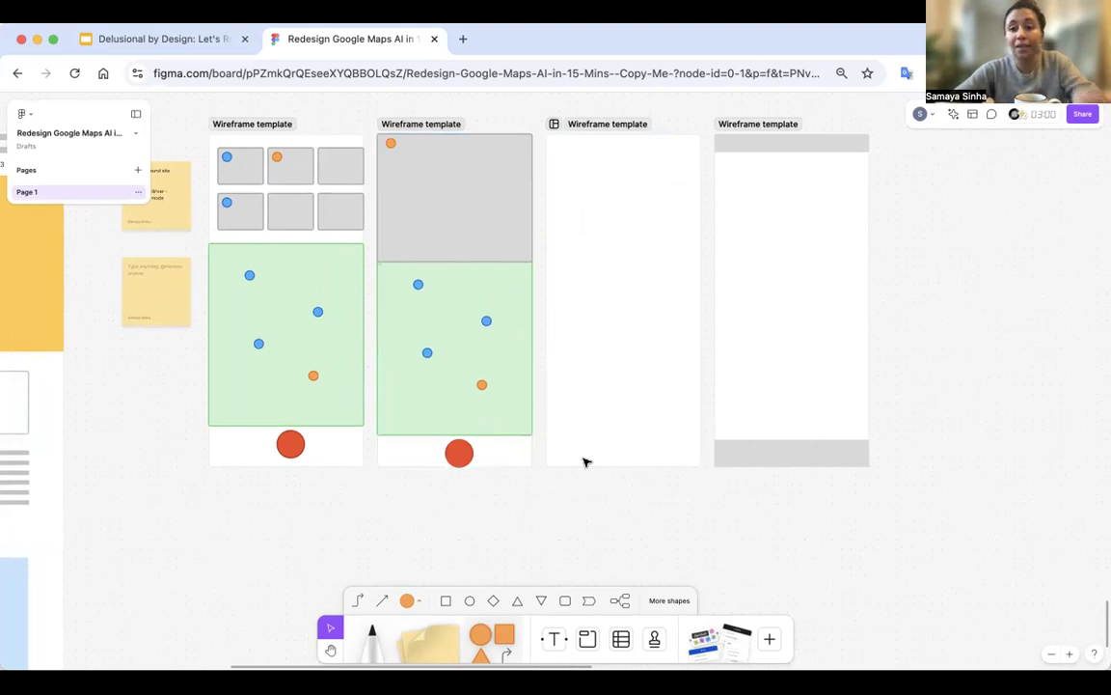
Copy the second wireframe's green map area, markers and red circle into the third wireframe
{"action": "left_click", "coordinate": [504, 176]}
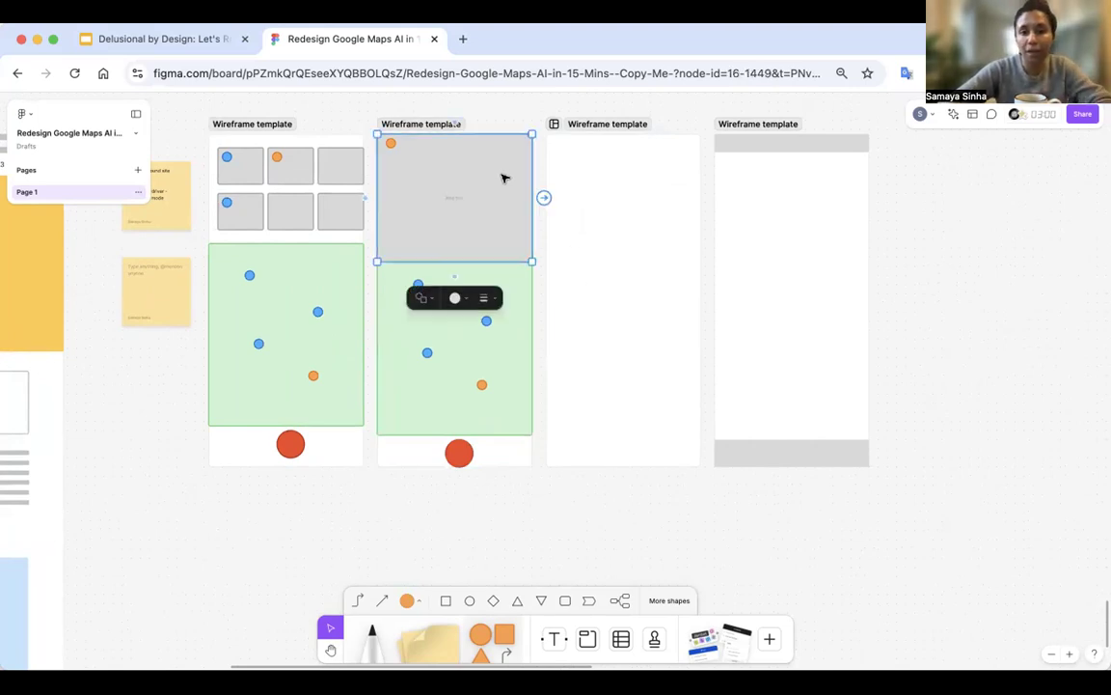
{"action": "left_click", "coordinate": [372, 259]}
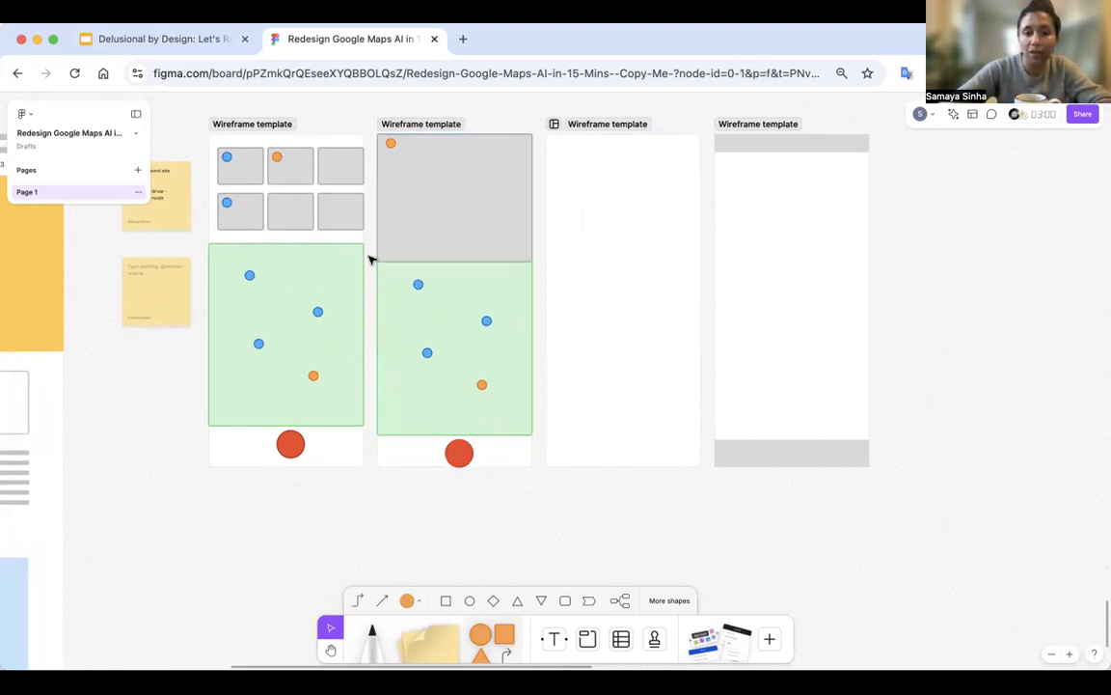
{"action": "left_click_drag", "start_coordinate": [371, 263], "coordinate": [540, 472]}
{"action": "left_click_drag", "start_coordinate": [451, 334], "coordinate": [457, 337]}
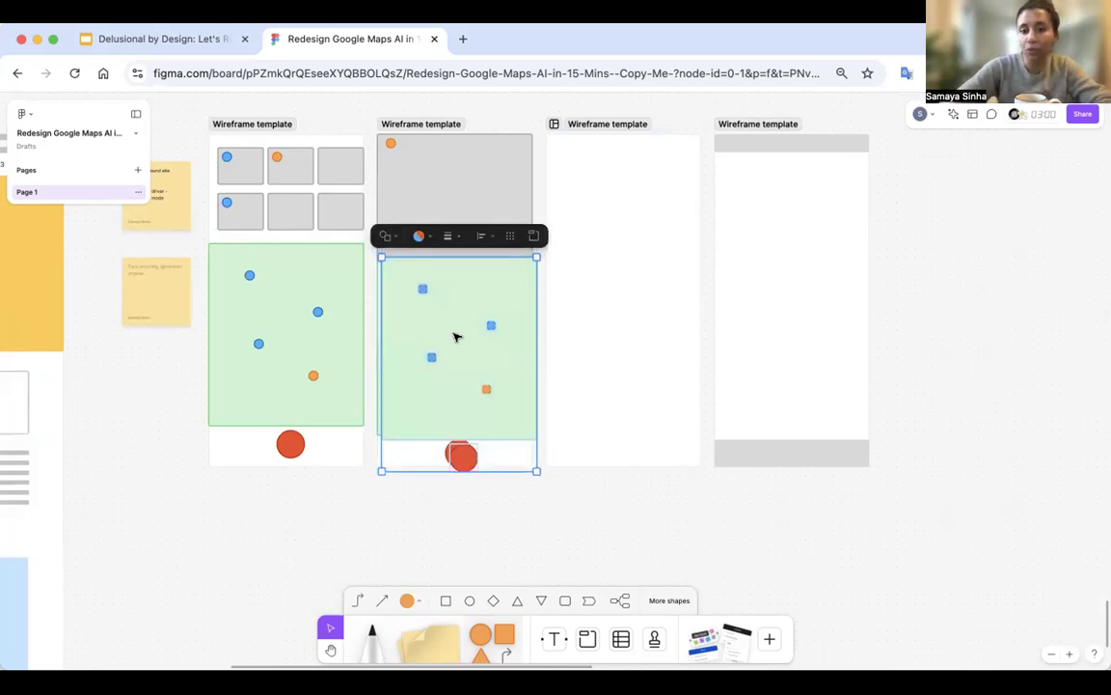
{"action": "left_click_drag", "start_coordinate": [504, 300], "coordinate": [639, 305]}
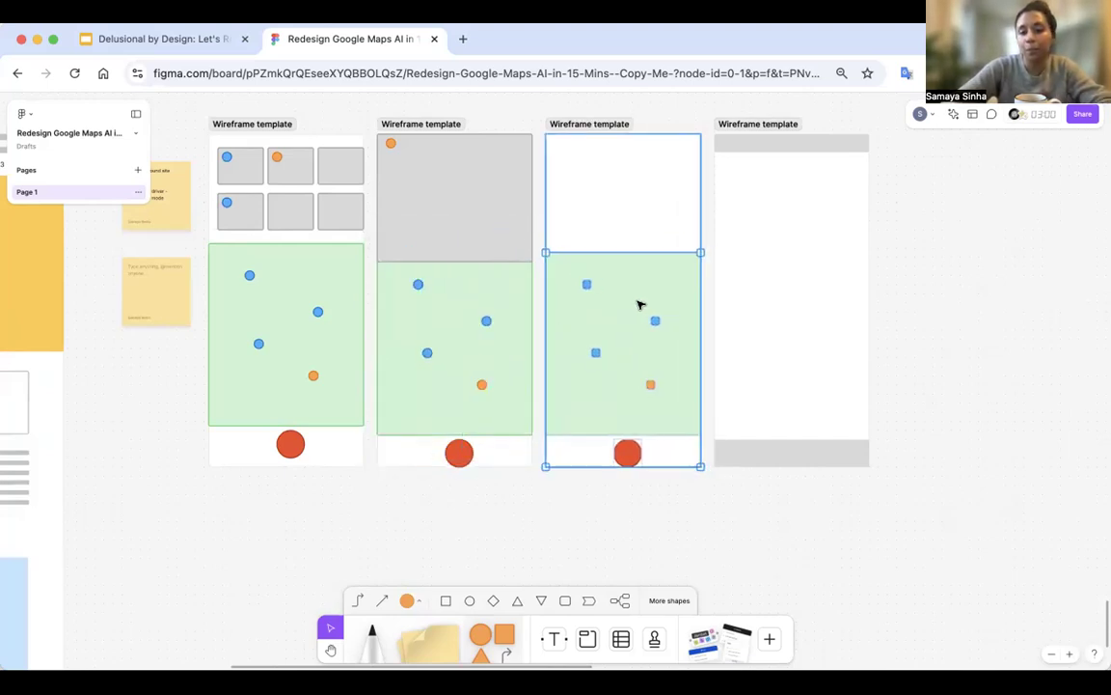
Extend the third wireframe's green area down to the frame's bottom edge and send it behind the red circle
{"action": "left_click", "coordinate": [660, 426]}
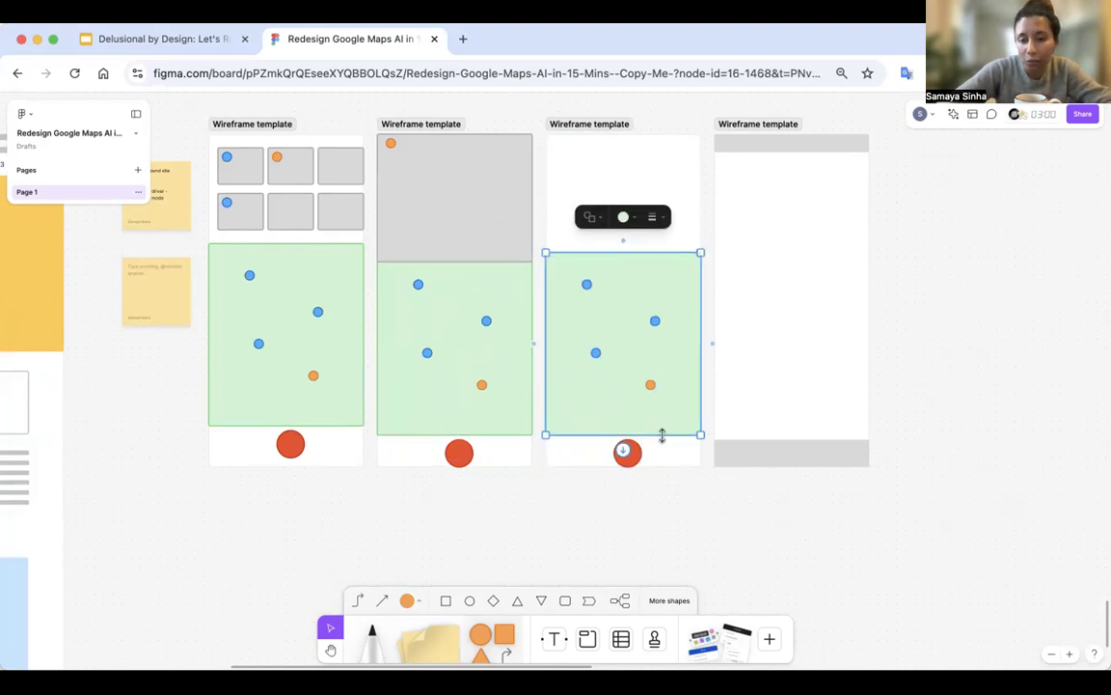
{"action": "left_click_drag", "start_coordinate": [660, 434], "coordinate": [662, 460]}
{"action": "right_click", "coordinate": [663, 418]}
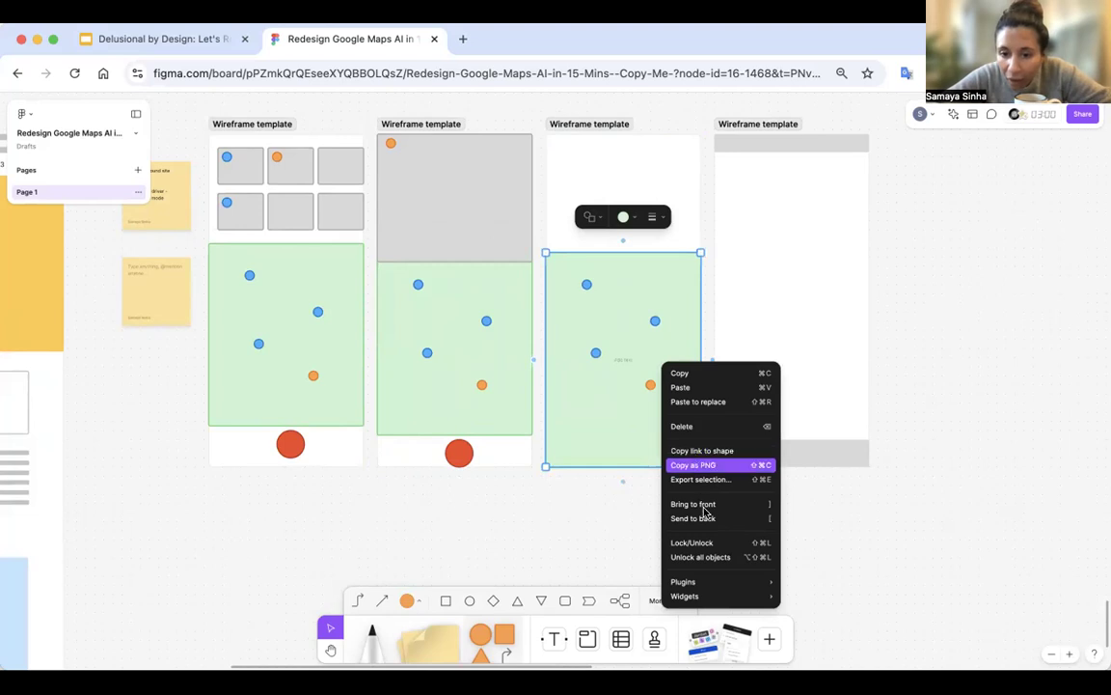
{"action": "left_click", "coordinate": [705, 517]}
{"action": "left_click", "coordinate": [702, 475]}
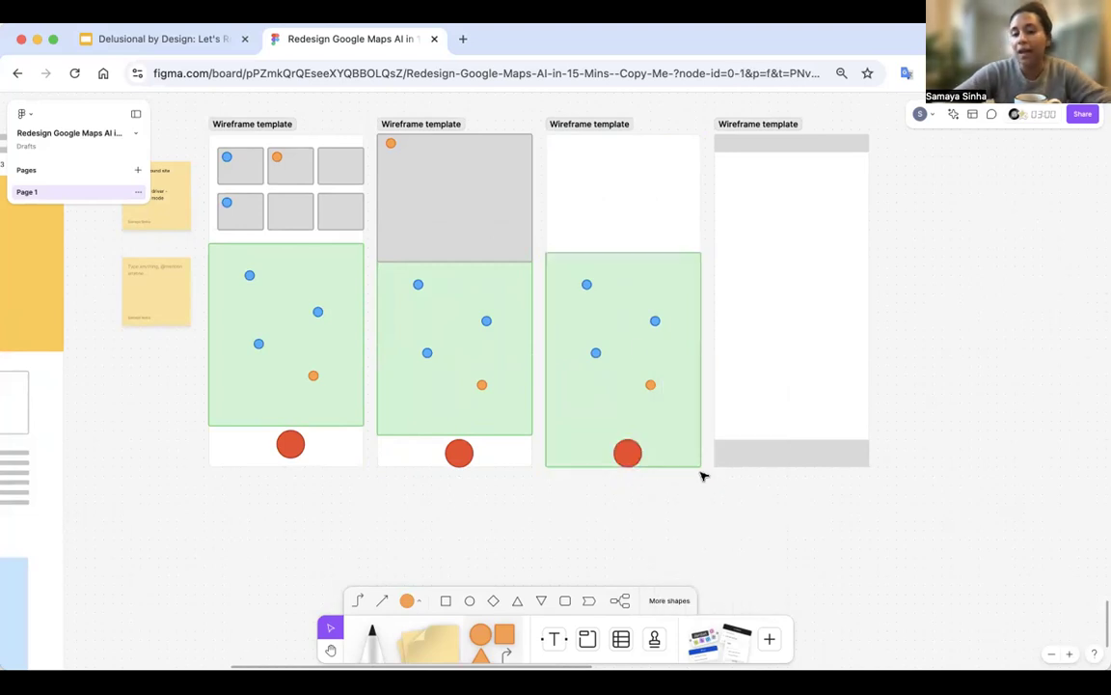
Extend the third wireframe's green area up to the frame's top edge and narrow it to leave a thin white strip along its left side
{"action": "left_click", "coordinate": [653, 274]}
{"action": "left_click_drag", "start_coordinate": [653, 249], "coordinate": [655, 131]}
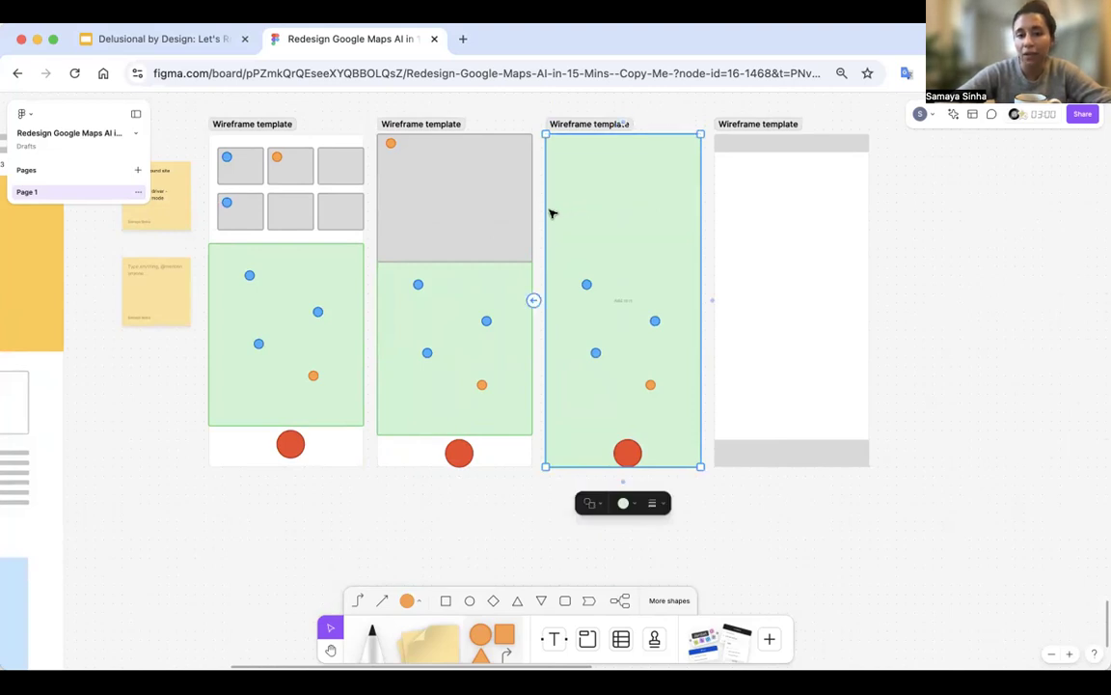
{"action": "mouse_move", "coordinate": [546, 209]}
{"action": "left_mouse_down"}
{"action": "mouse_move", "coordinate": [576, 208]}
{"action": "mouse_move", "coordinate": [565, 210]}
{"action": "left_mouse_up"}
{"action": "left_click", "coordinate": [541, 442]}
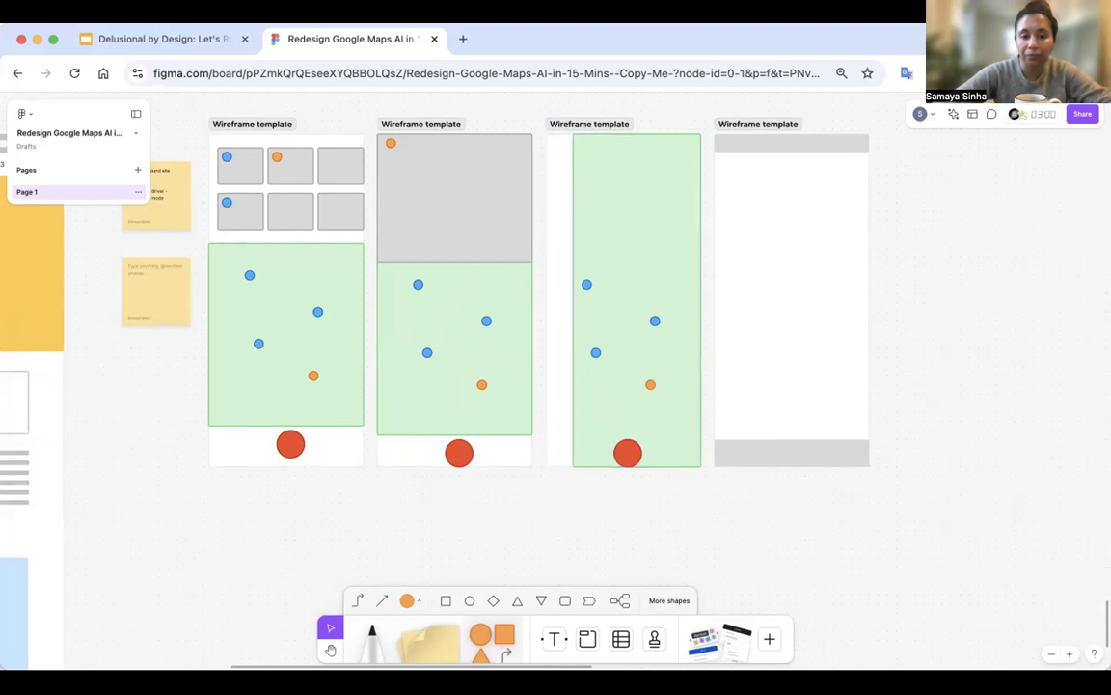
Add an orange rectangle and fit it into the top of the white strip in the third wireframe
{"action": "left_click", "coordinate": [445, 601]}
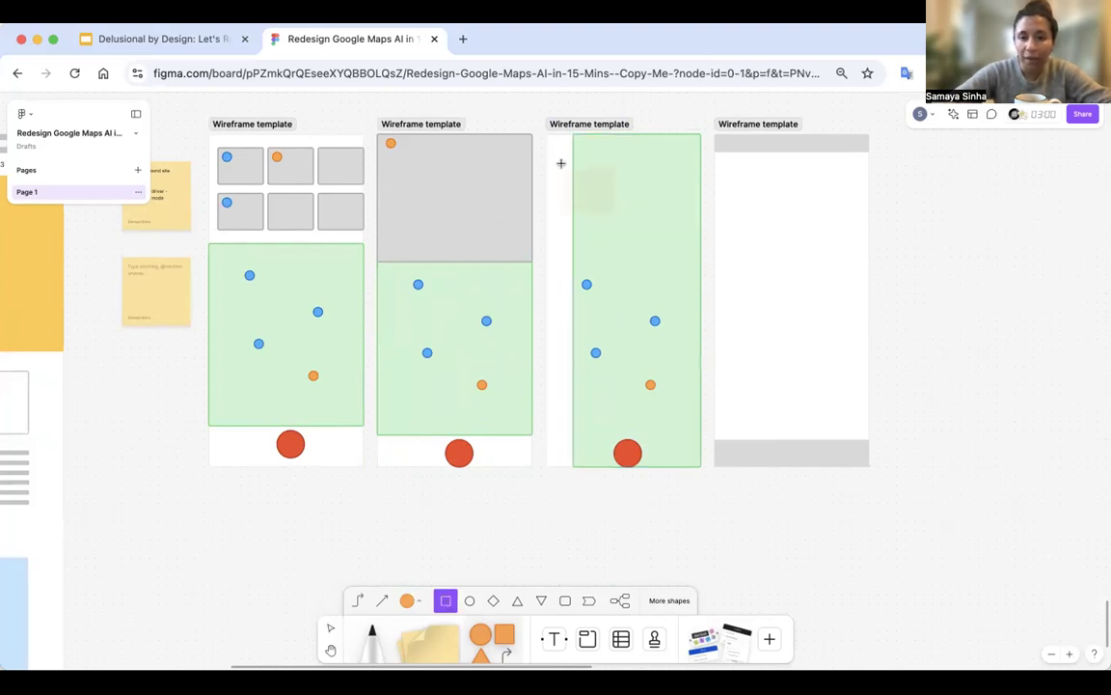
{"action": "left_click", "coordinate": [500, 512]}
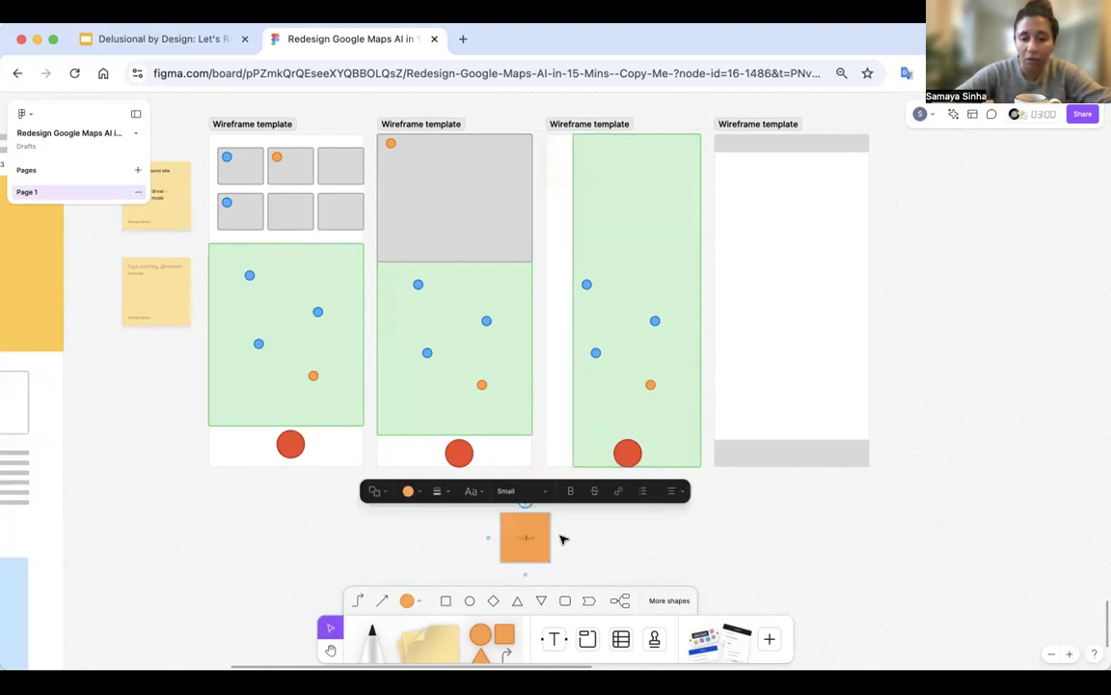
{"action": "left_click_drag", "start_coordinate": [525, 537], "coordinate": [558, 406]}
{"action": "left_click_drag", "start_coordinate": [598, 234], "coordinate": [562, 159]}
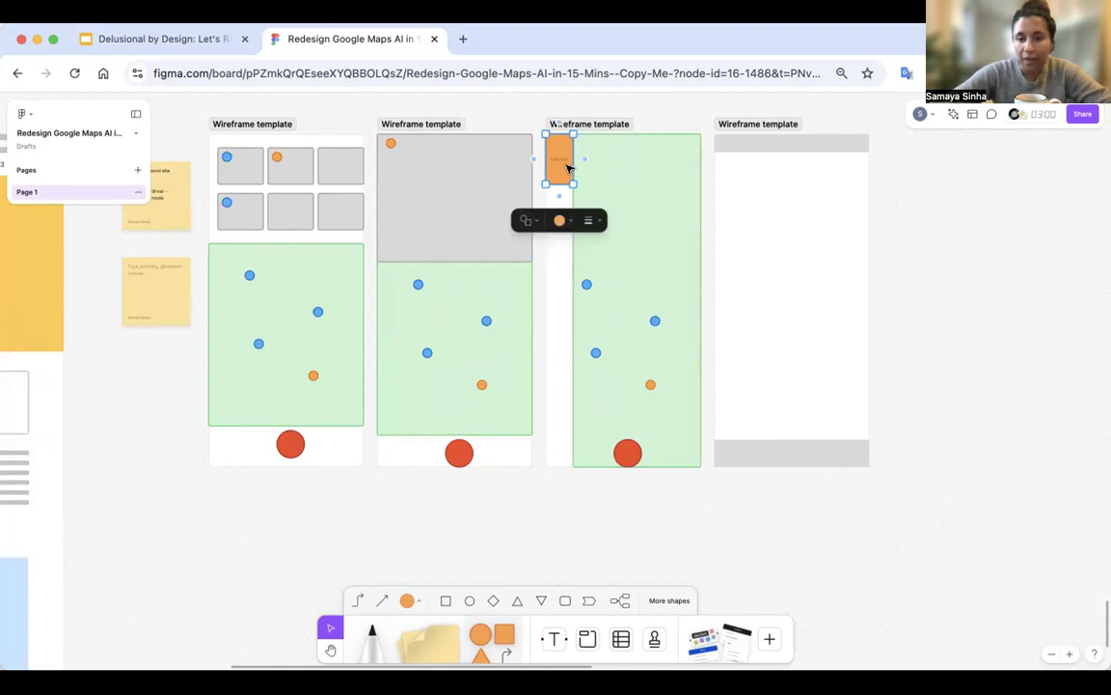
{"action": "left_click", "coordinate": [640, 396]}
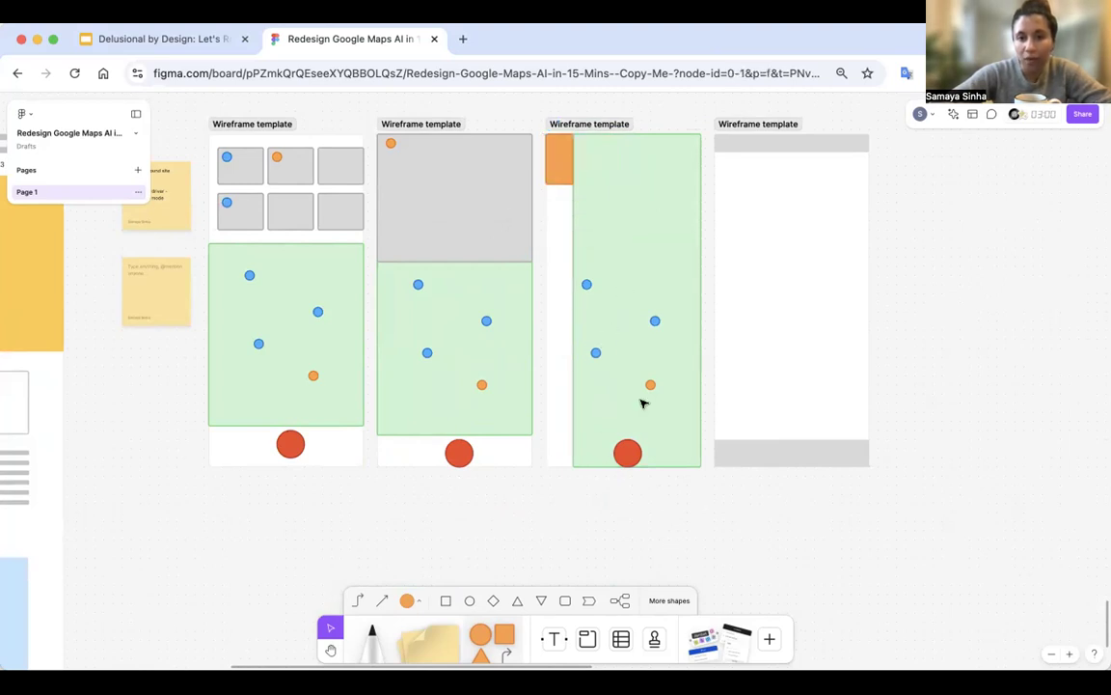
Duplicate the orange rectangle directly below itself in the strip and fill the copy with blue
{"action": "left_click", "coordinate": [562, 169]}
{"action": "left_click_drag", "start_coordinate": [561, 168], "coordinate": [556, 211]}
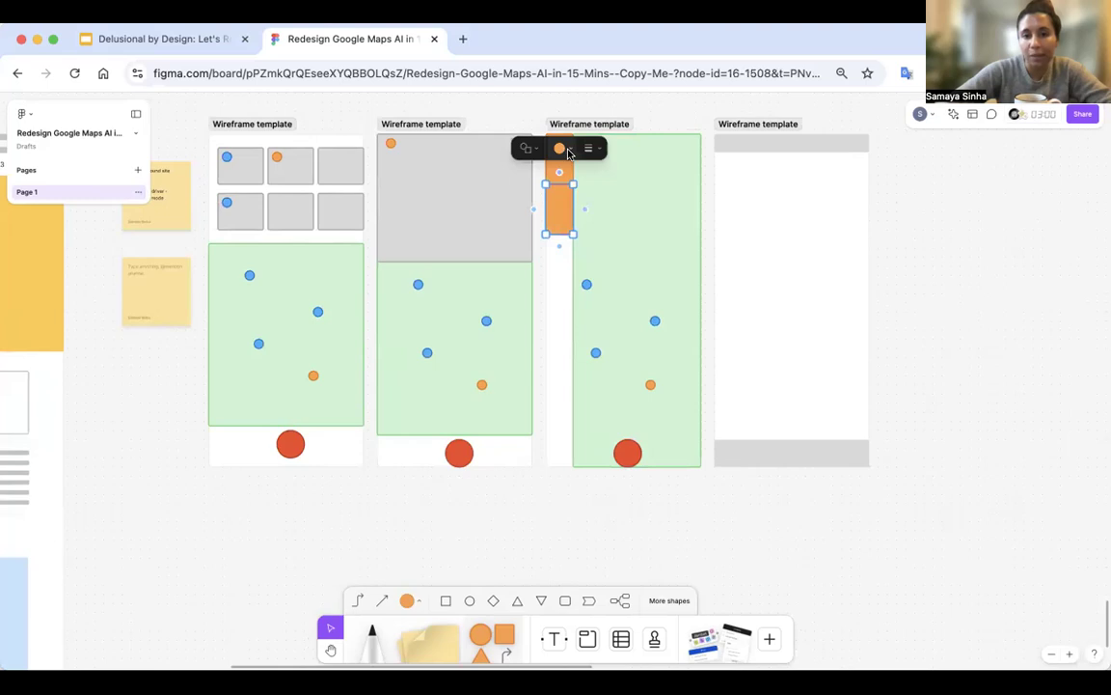
{"action": "left_click", "coordinate": [559, 148]}
{"action": "left_click", "coordinate": [600, 201]}
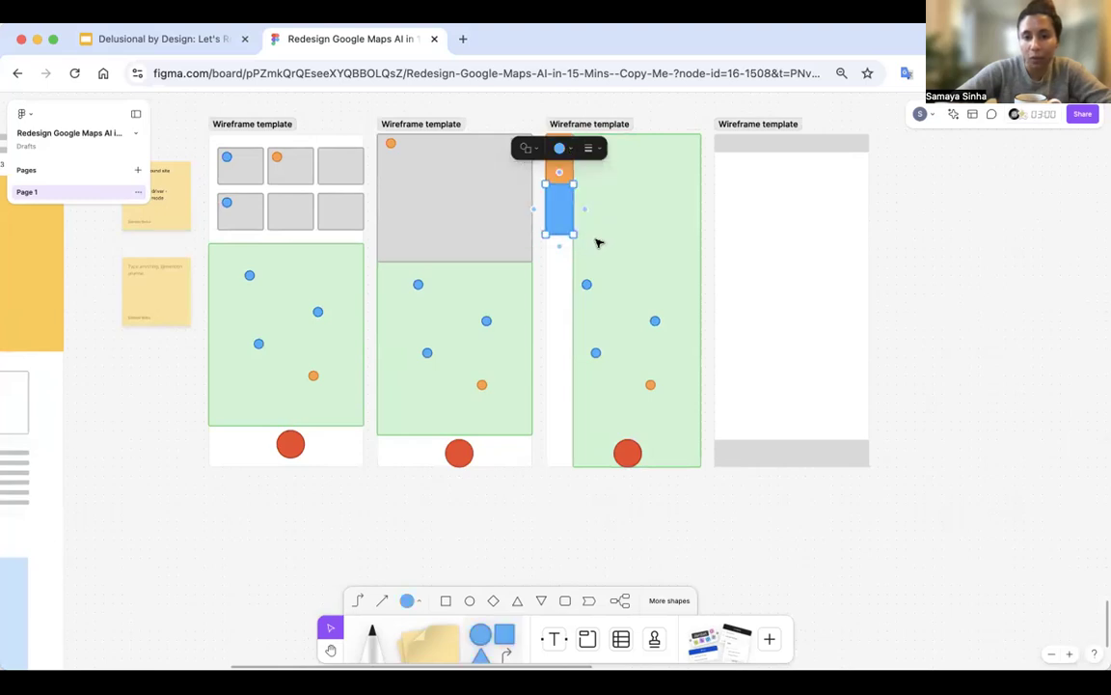
{"action": "left_click", "coordinate": [551, 289]}
Duplicate the blue rectangle directly below itself in the strip and fill the copy with light grey
{"action": "left_click", "coordinate": [559, 223]}
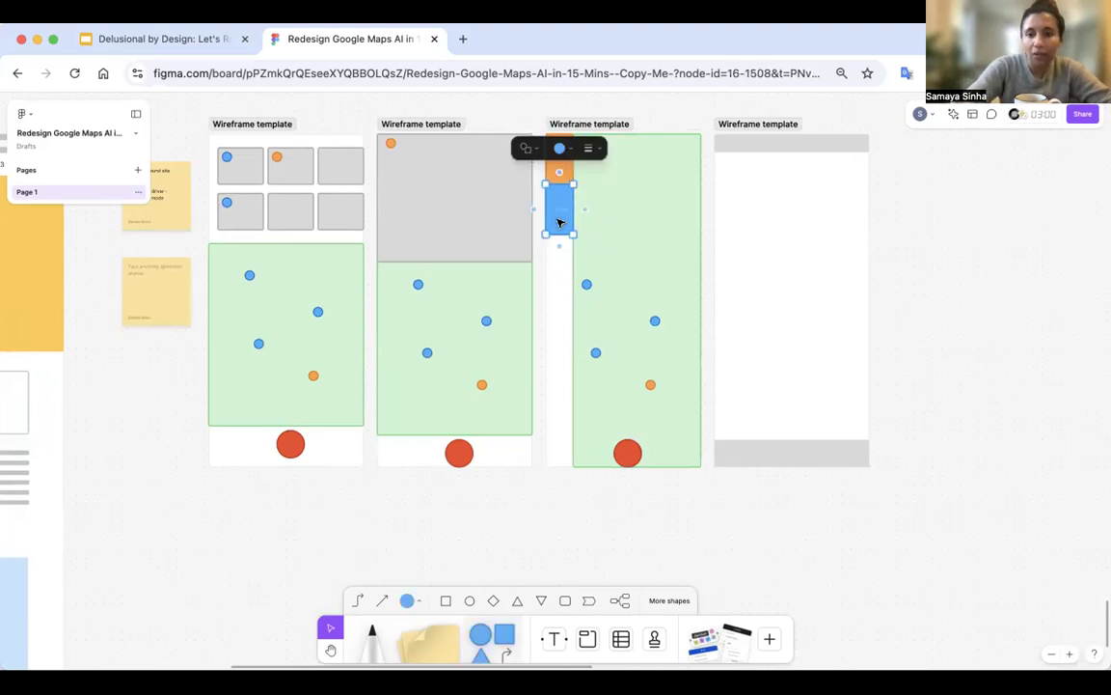
{"action": "left_click_drag", "start_coordinate": [561, 219], "coordinate": [561, 258]}
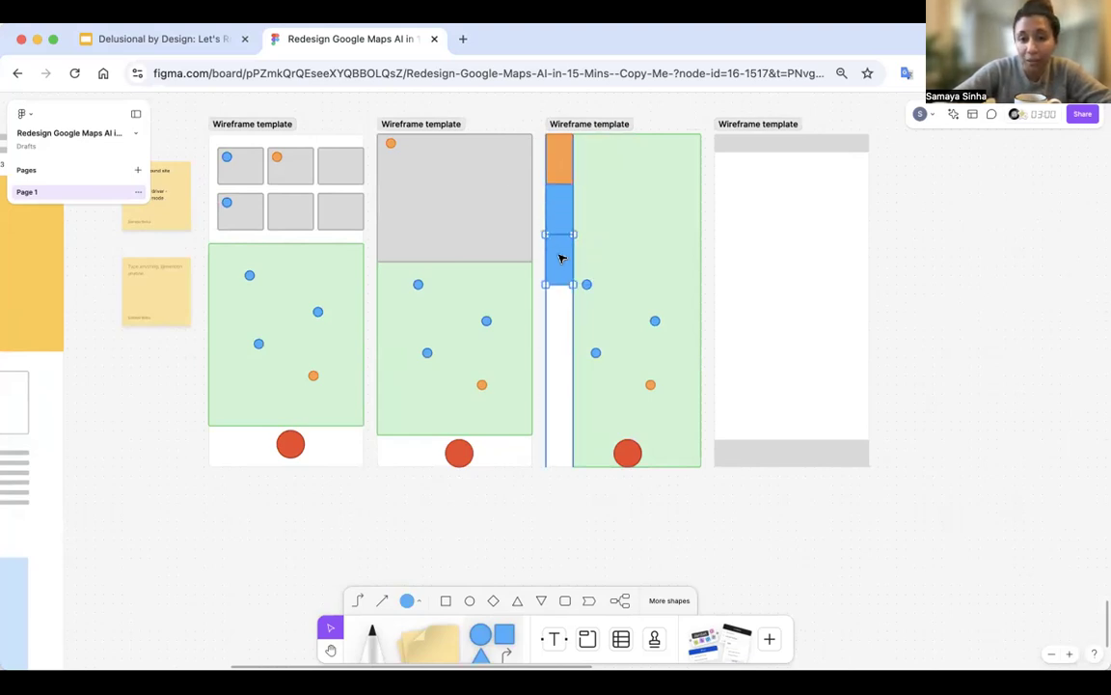
{"action": "left_click", "coordinate": [569, 199]}
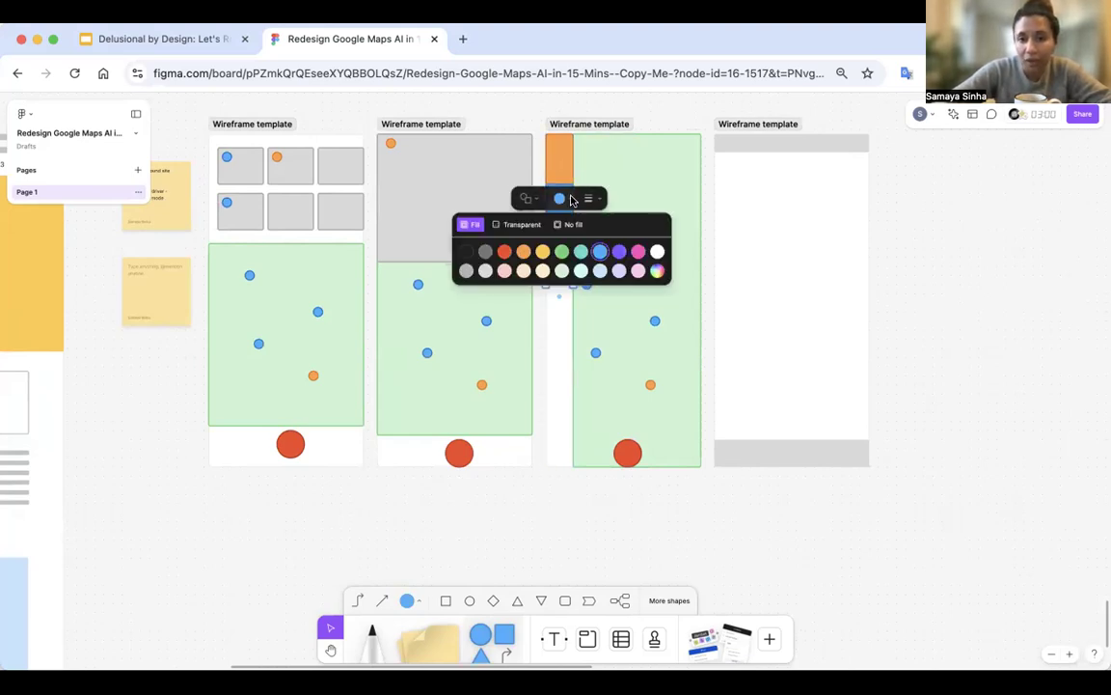
{"action": "left_click", "coordinate": [486, 270]}
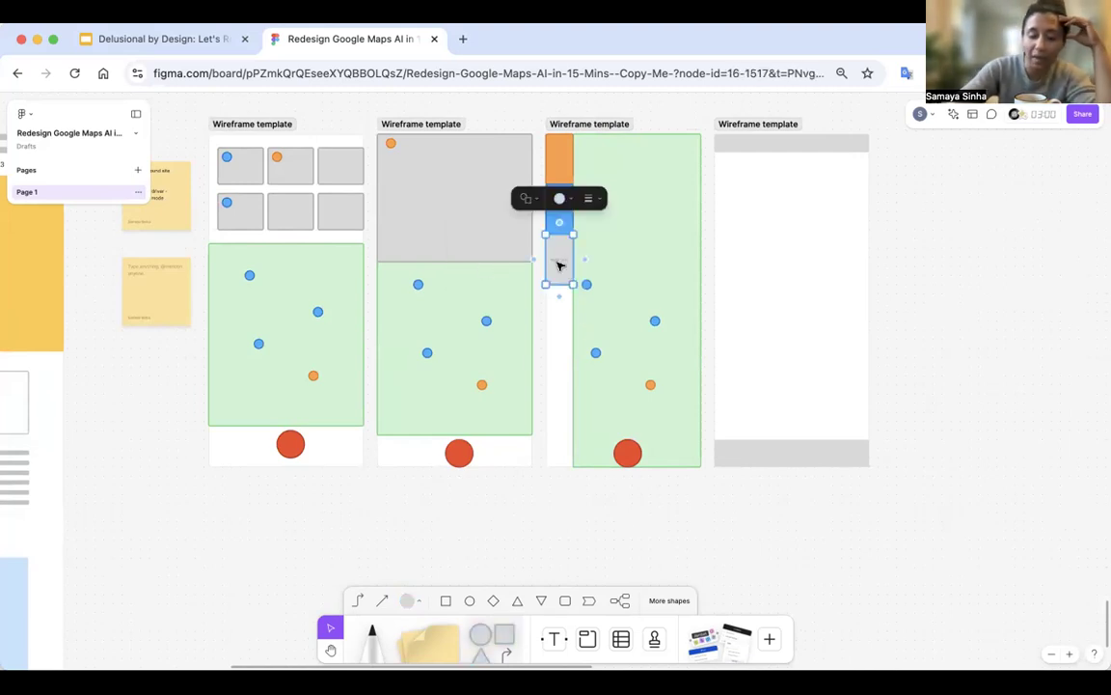
Duplicate the light grey rectangle down the third wireframe's strip until there are four grey rectangles below the blue one
{"action": "left_click_drag", "start_coordinate": [559, 265], "coordinate": [560, 311]}
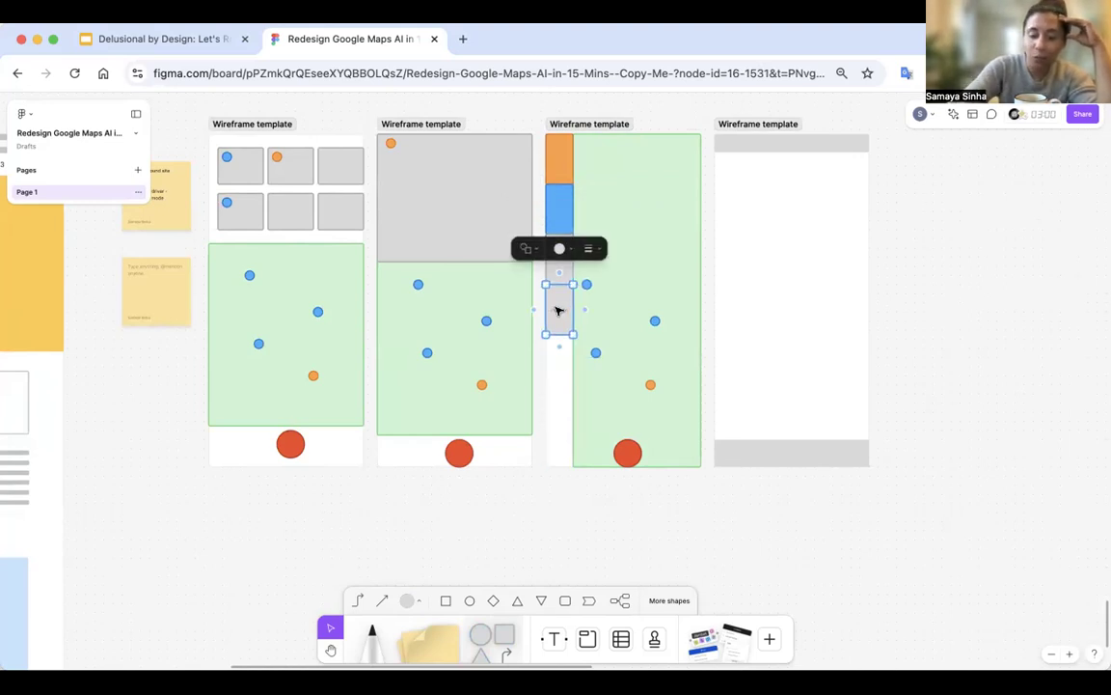
{"action": "left_click_drag", "start_coordinate": [565, 316], "coordinate": [561, 400]}
{"action": "left_click", "coordinate": [644, 499]}
Delete the unused fourth wireframe and put a duplicate of the third wireframe in its place
{"action": "scroll", "coordinate": [650, 500], "scroll_direction": "right", "scroll_amount": 2}
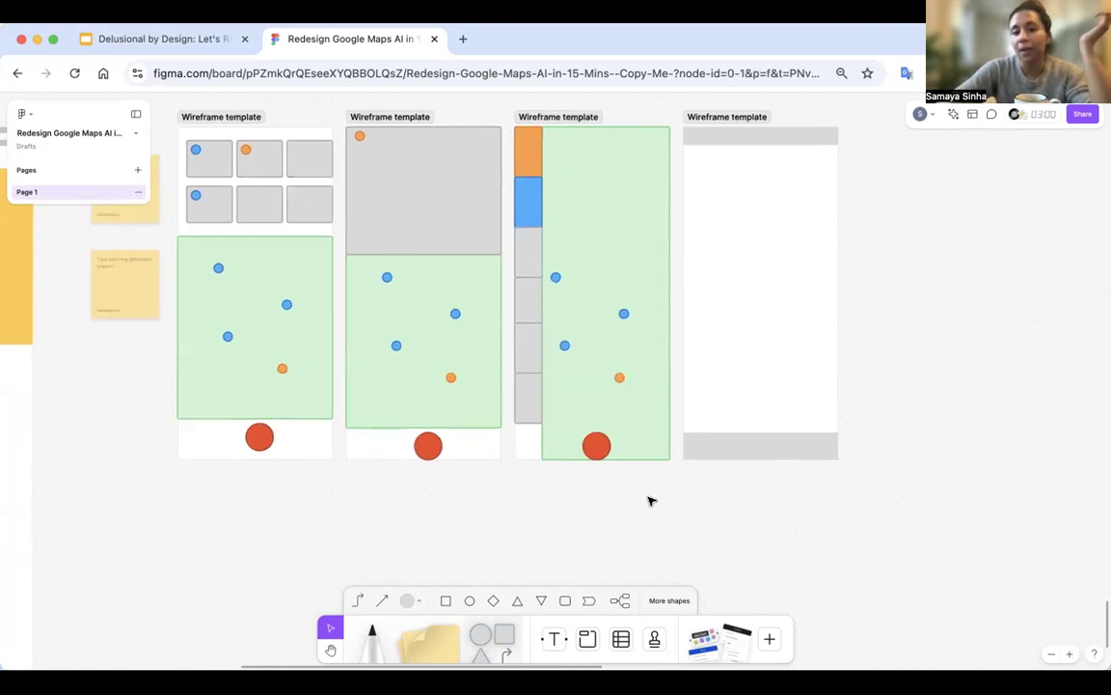
{"action": "scroll", "coordinate": [553, 342], "scroll_direction": "right", "scroll_amount": 4}
{"action": "left_click", "coordinate": [557, 308]}
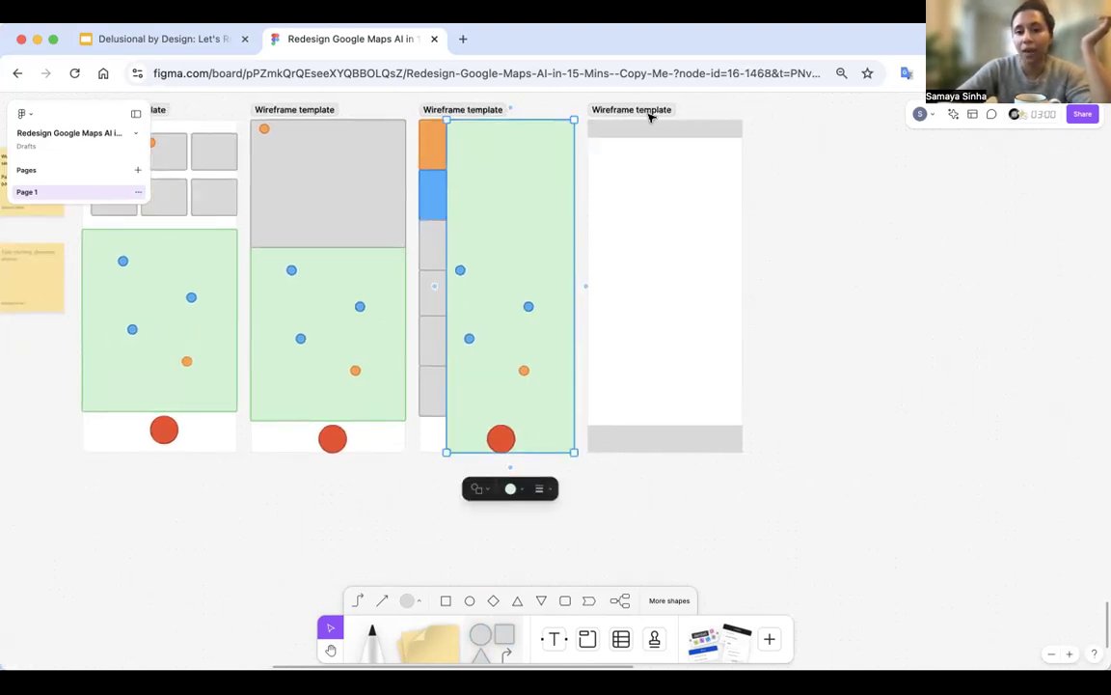
{"action": "left_click", "coordinate": [650, 114]}
{"action": "key", "text": "Delete"}
{"action": "scroll", "coordinate": [521, 142], "scroll_direction": "up", "scroll_amount": 2}
{"action": "left_click", "coordinate": [506, 142]}
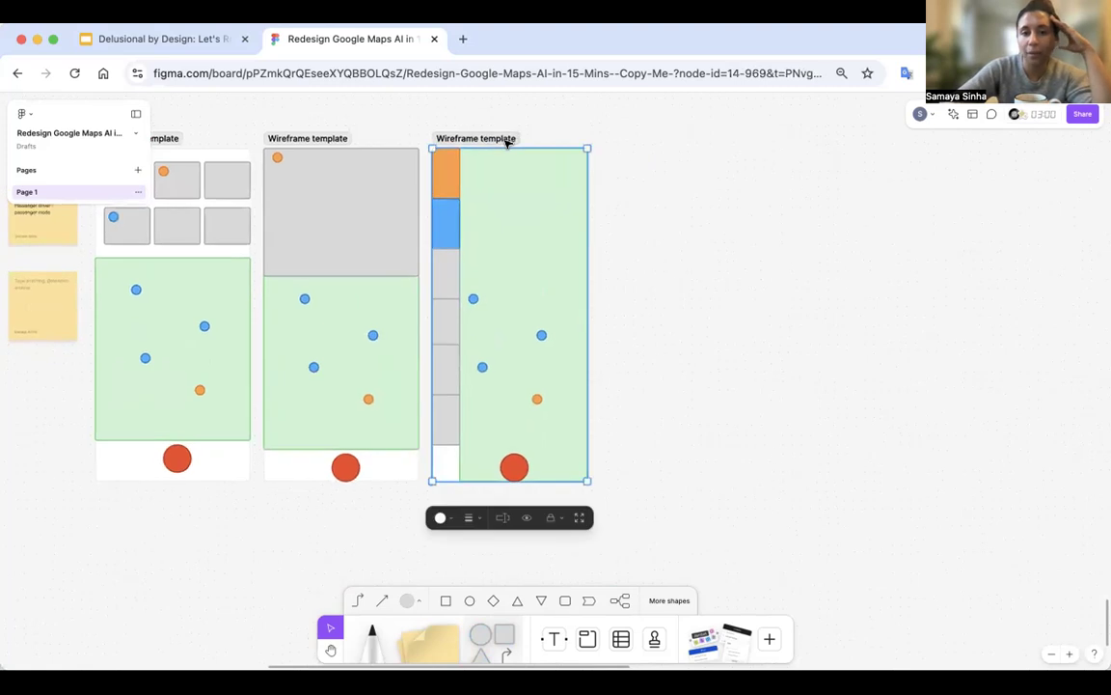
{"action": "key", "text": "ctrl+d"}
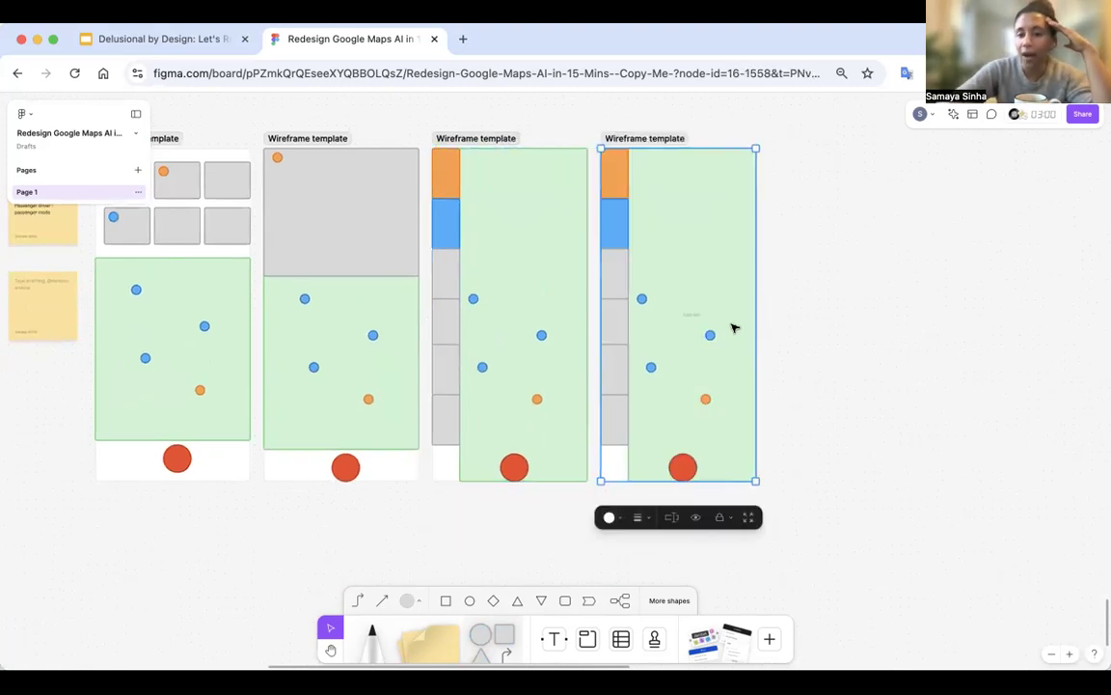
Delete the four light grey rectangles from the white strip of the fourth wireframe
{"action": "left_click", "coordinate": [620, 273]}
{"action": "key", "text": "Delete"}
{"action": "left_click", "coordinate": [620, 321]}
{"action": "key", "text": "Delete"}
{"action": "left_click", "coordinate": [624, 361]}
{"action": "key", "text": "Delete"}
{"action": "left_click", "coordinate": [617, 420]}
{"action": "key", "text": "Delete"}
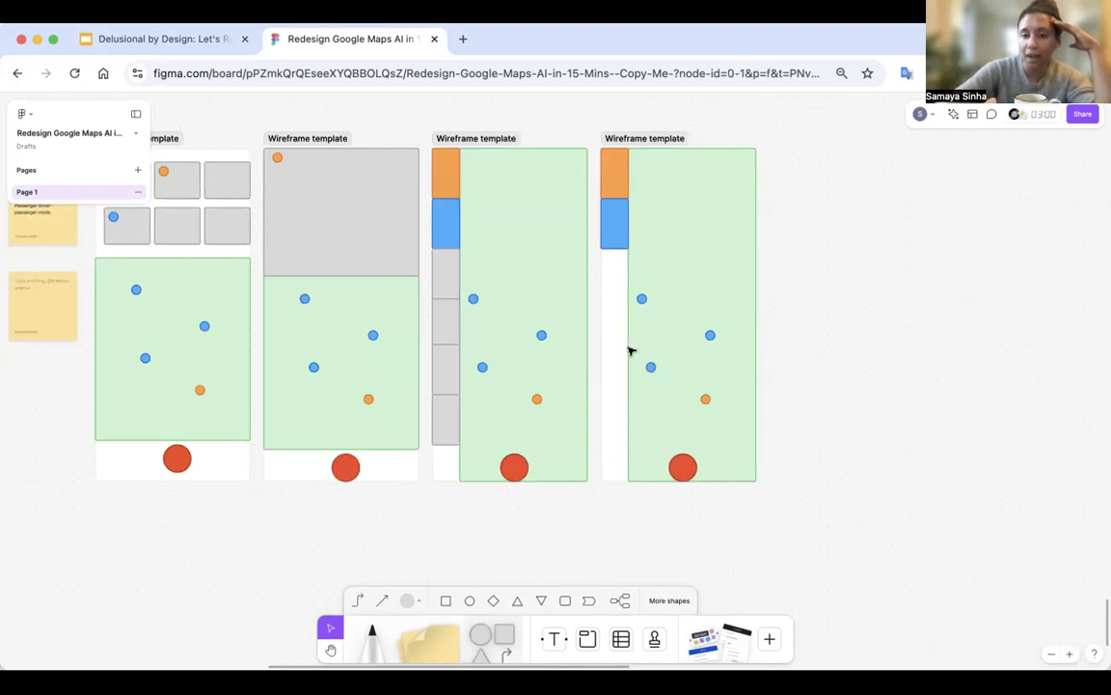
Move the orange rectangle out of the fourth wireframe's strip and widen the green area to the frame's full width
{"action": "left_click", "coordinate": [627, 344]}
{"action": "left_click_drag", "start_coordinate": [613, 166], "coordinate": [589, 107]}
{"action": "left_click", "coordinate": [627, 189]}
{"action": "left_click_drag", "start_coordinate": [627, 183], "coordinate": [601, 181]}
Fit the orange rectangle across the full width of the fourth wireframe's top and make it taller
{"action": "left_click_drag", "start_coordinate": [590, 111], "coordinate": [756, 174]}
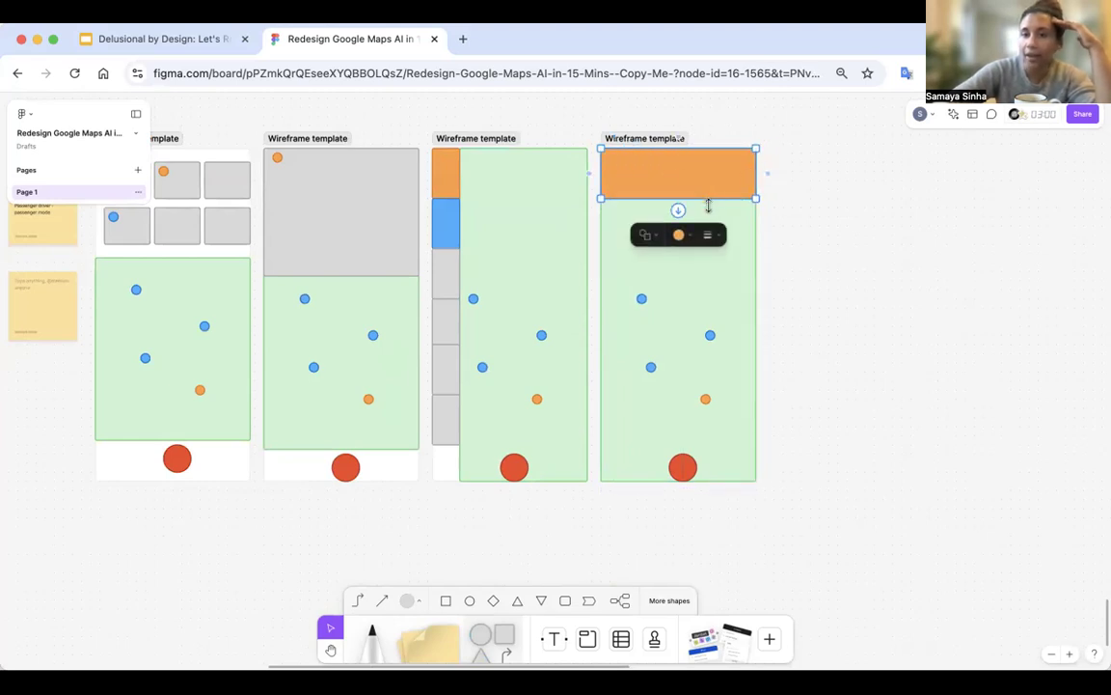
{"action": "left_click_drag", "start_coordinate": [638, 198], "coordinate": [638, 221]}
{"action": "left_click", "coordinate": [836, 305]}
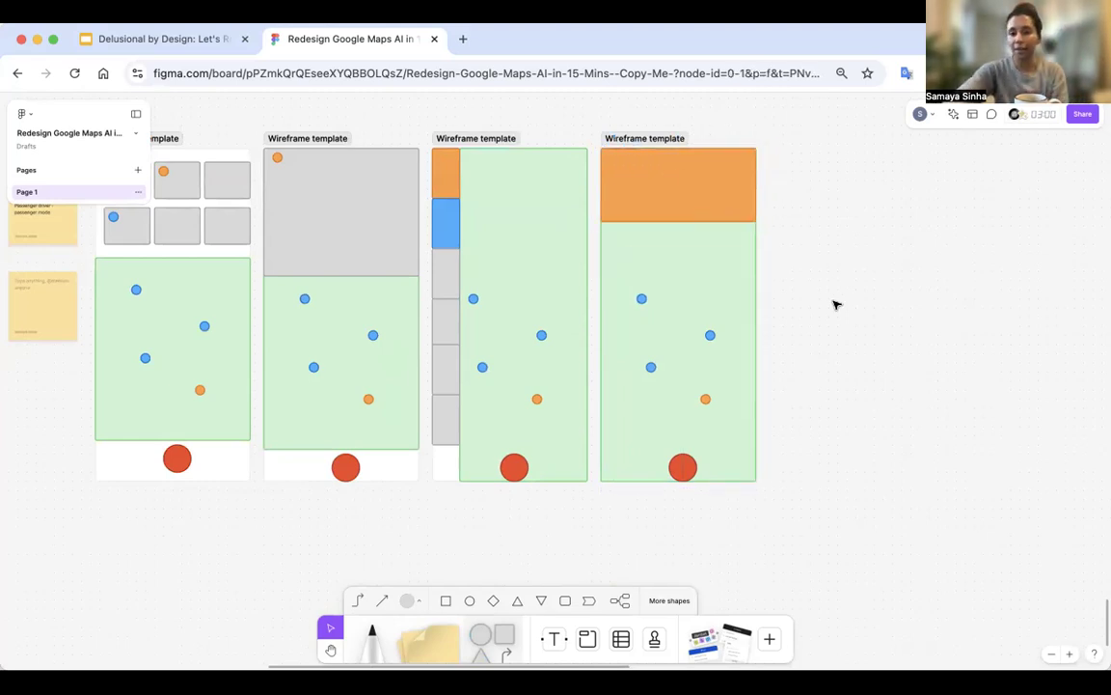
Set the colour for new shapes to green and place a green square on the empty canvas beside the fourth wireframe
{"action": "scroll", "coordinate": [835, 305], "scroll_direction": "down", "scroll_amount": 3}
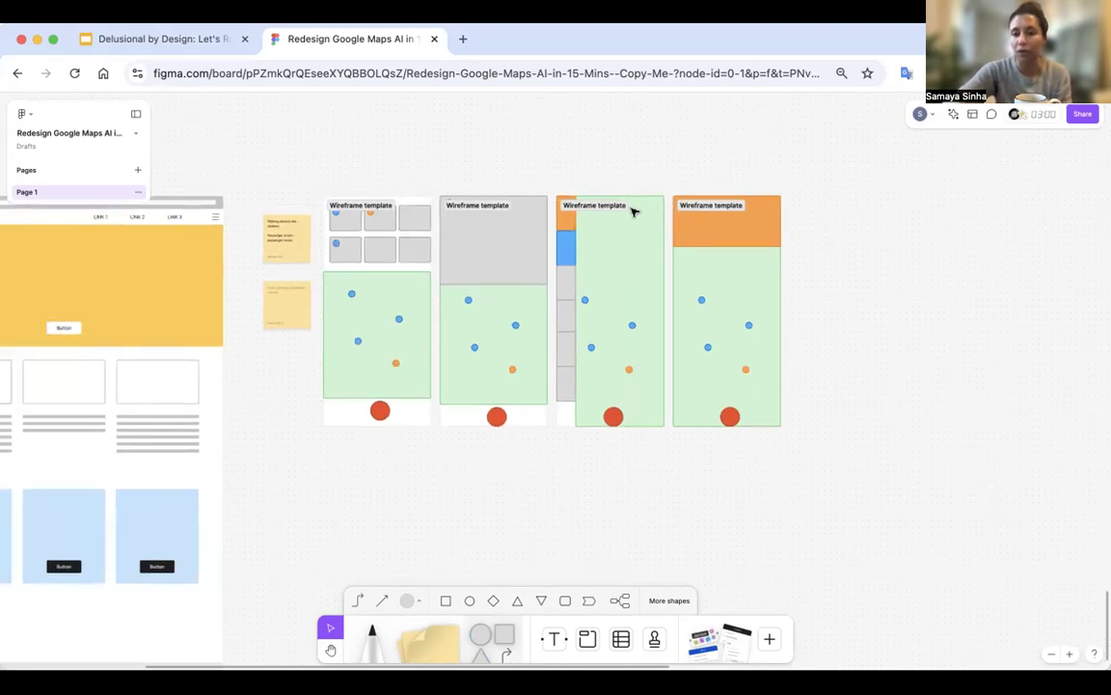
{"action": "scroll", "coordinate": [707, 293], "scroll_direction": "up", "scroll_amount": 5}
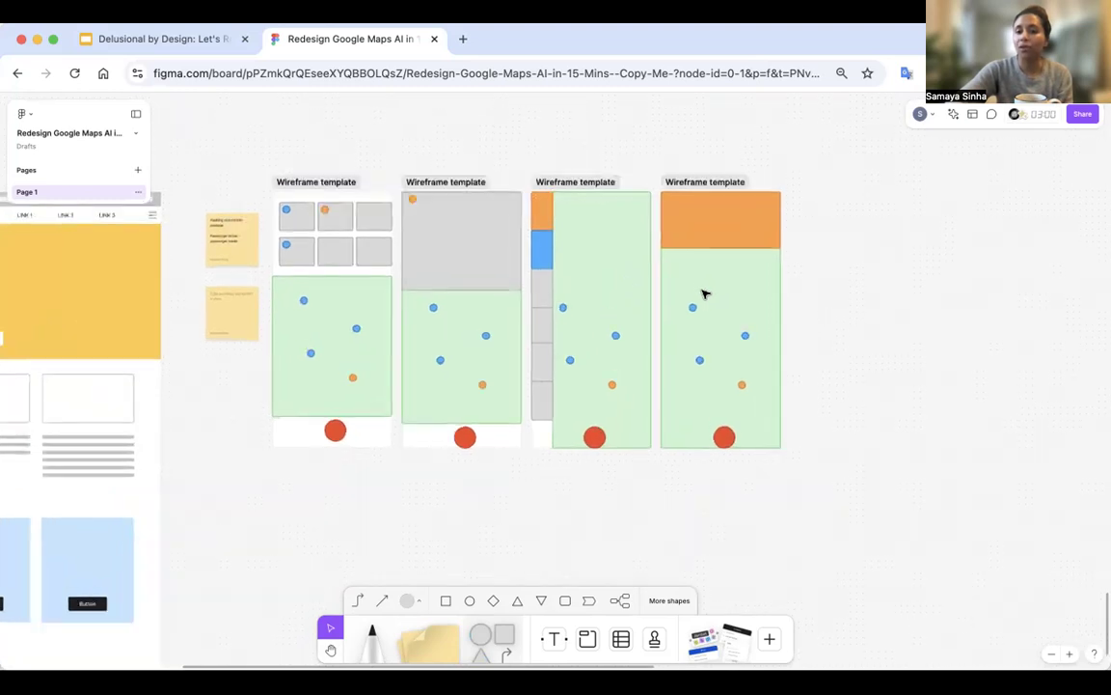
{"action": "scroll", "coordinate": [704, 294], "scroll_direction": "up", "scroll_amount": 4}
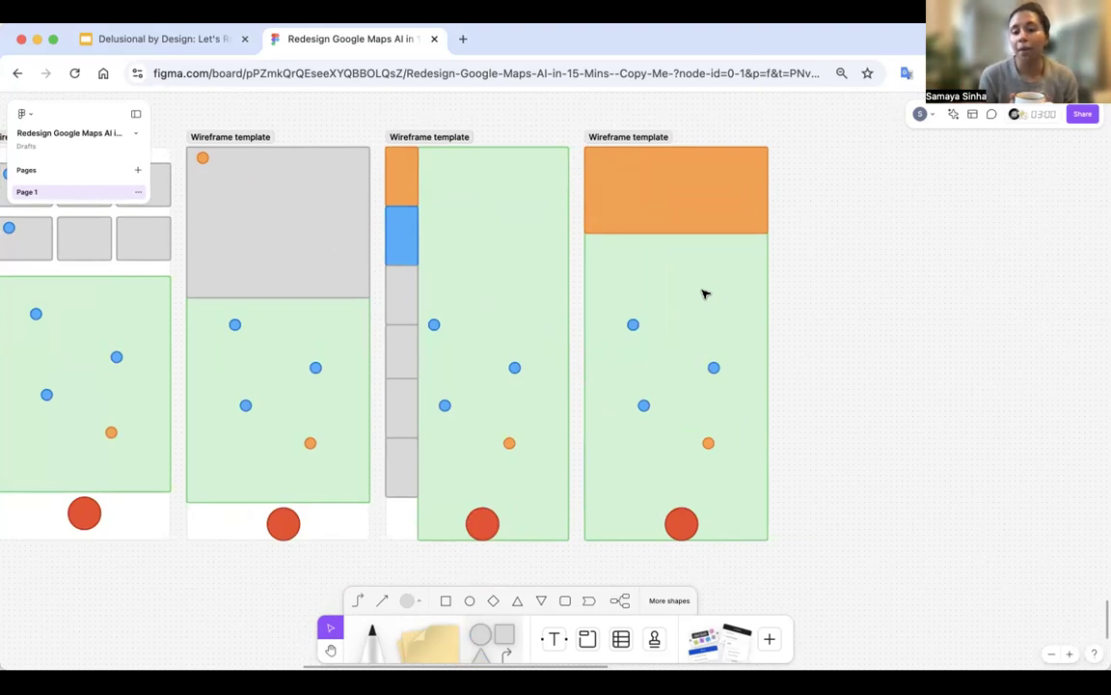
{"action": "left_click", "coordinate": [682, 529]}
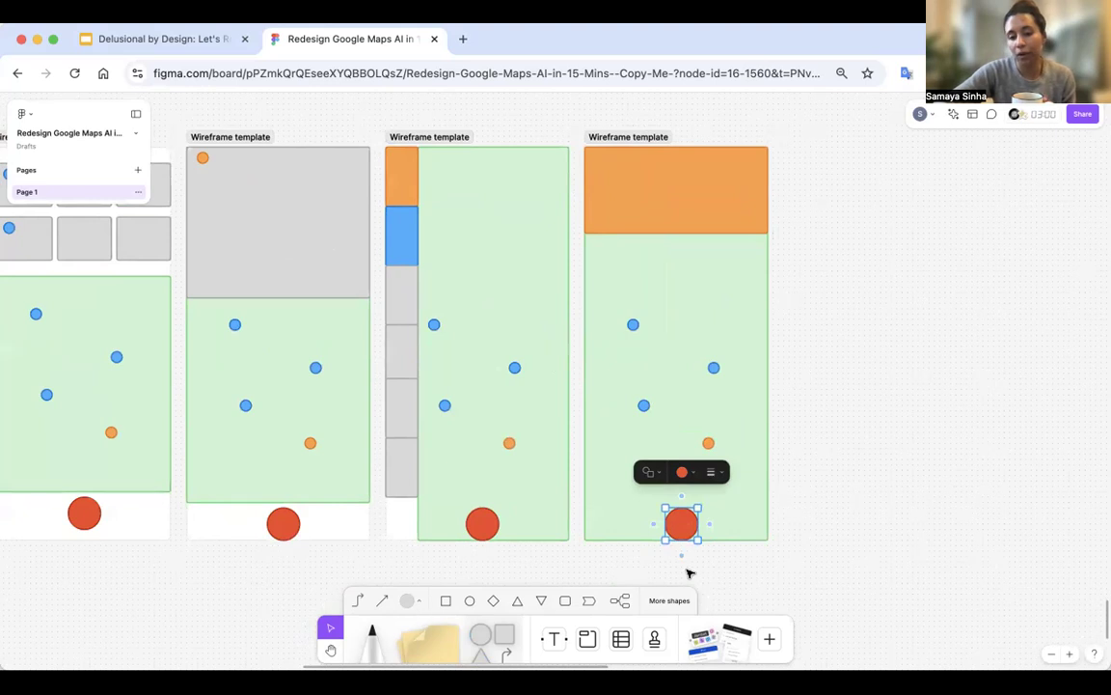
{"action": "left_click", "coordinate": [409, 601]}
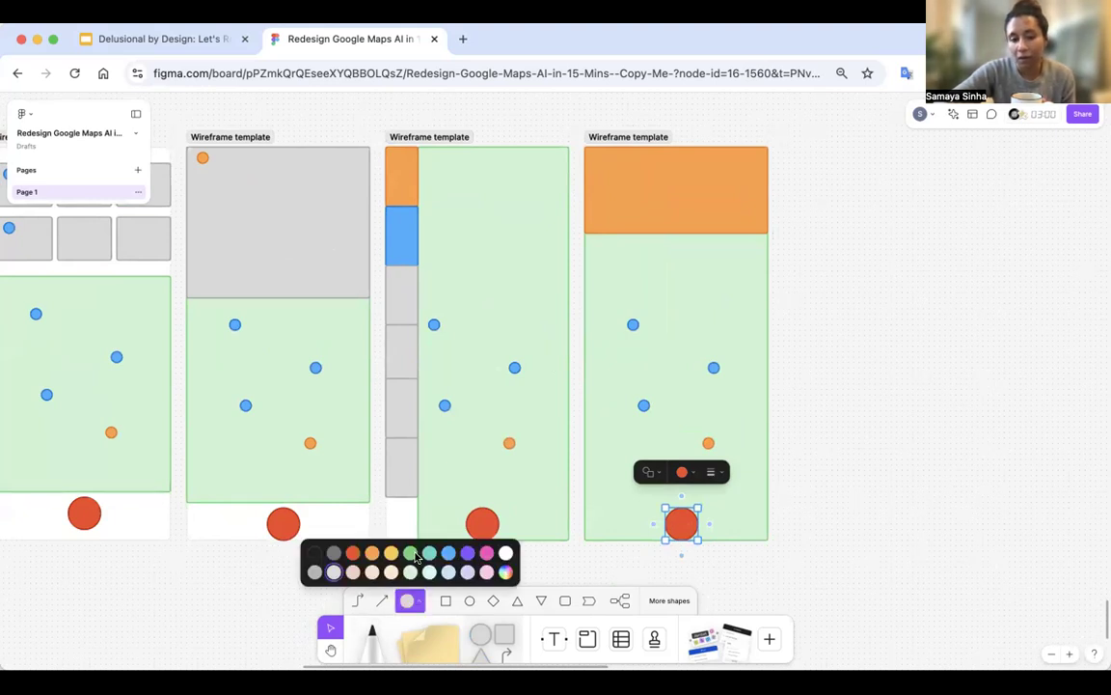
{"action": "left_click", "coordinate": [410, 552]}
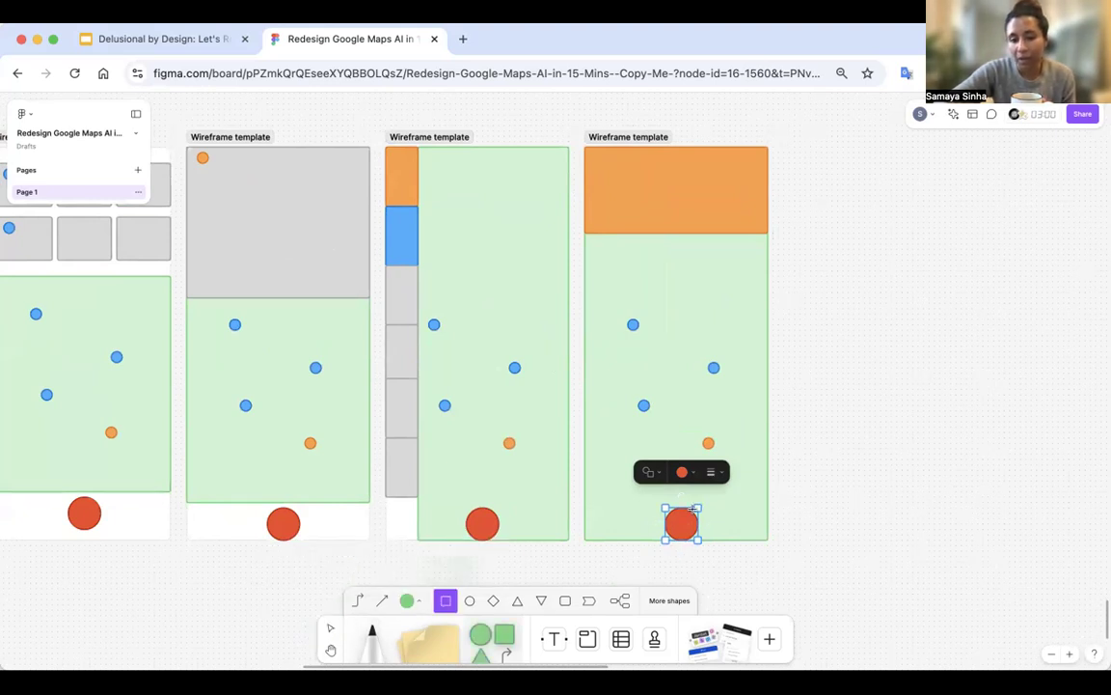
{"action": "left_click", "coordinate": [865, 526]}
Change the fill of the red circle at the bottom of the fourth wireframe to green
{"action": "left_click", "coordinate": [681, 526]}
{"action": "left_click", "coordinate": [682, 473]}
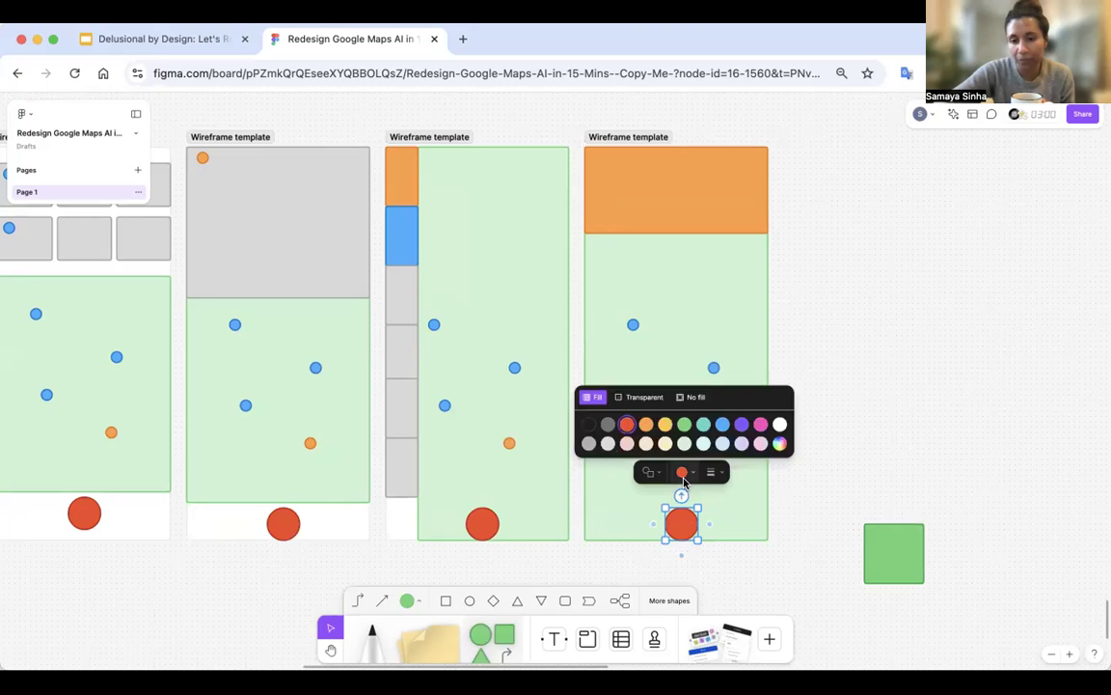
{"action": "left_click", "coordinate": [684, 426]}
{"action": "left_click", "coordinate": [844, 416]}
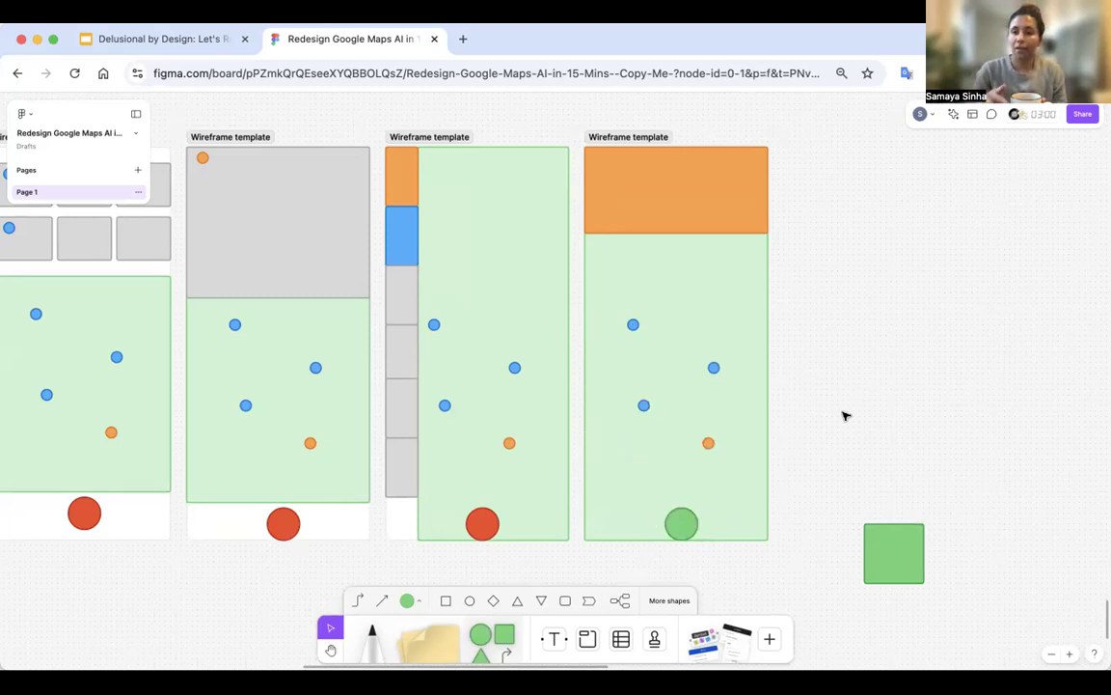